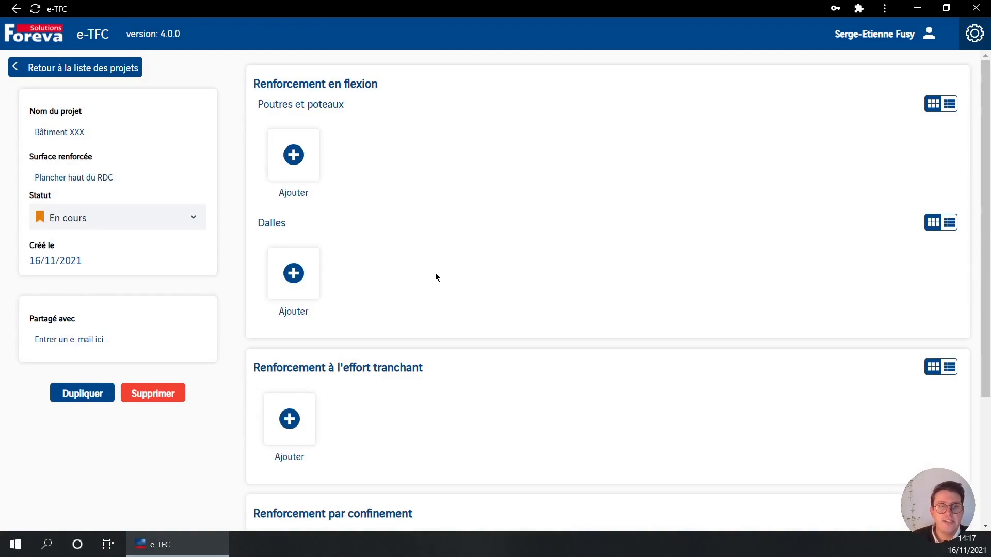
# - Add a rectangular slab element named "Dalle courante" to the project's flexural reinforcement
pyautogui.click(285, 276)
pyautogui.click(492, 215)
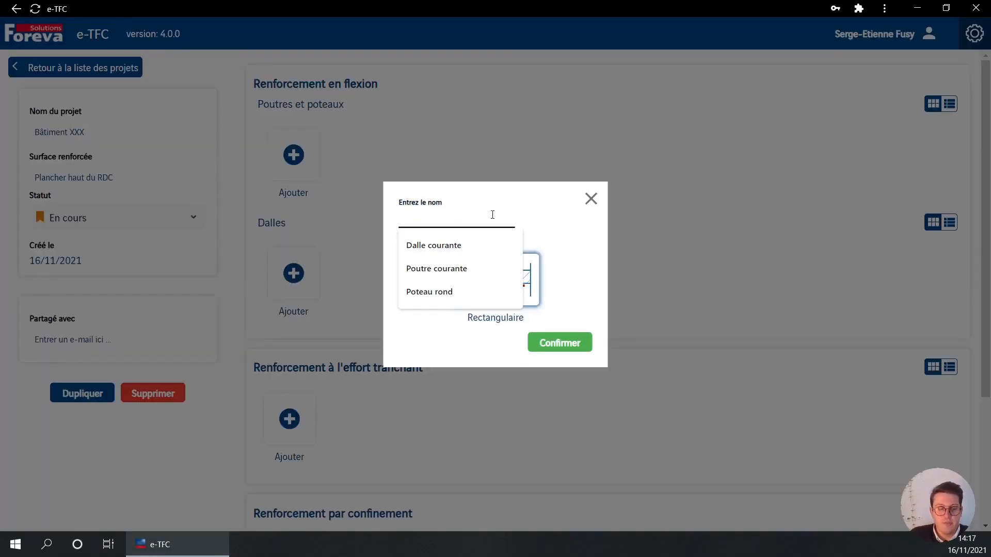
pyautogui.write('Dalll')
pyautogui.write('ee')
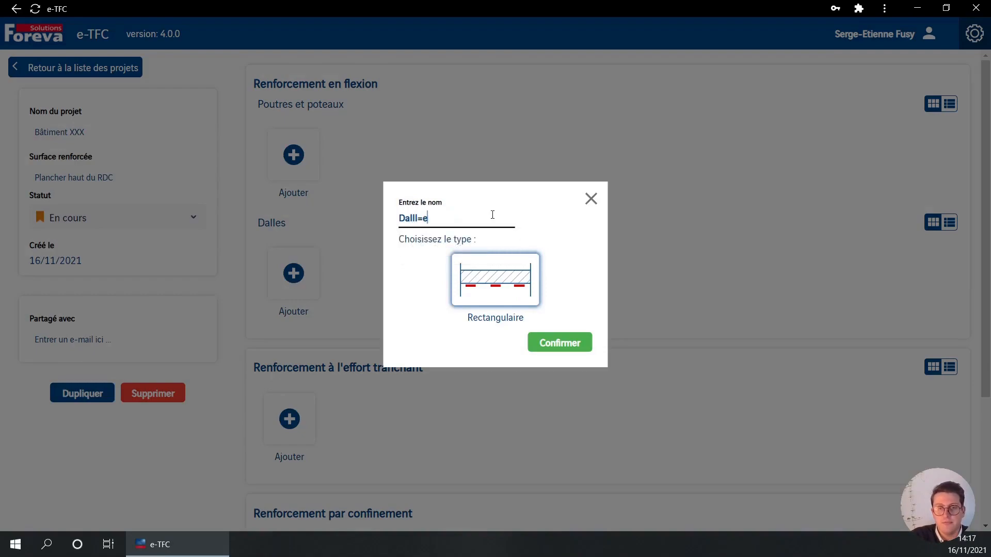
pyautogui.press('BackSpace')
pyautogui.press('BackSpace')
pyautogui.press('BackSpace')
pyautogui.write('e')
pyautogui.click(488, 246)
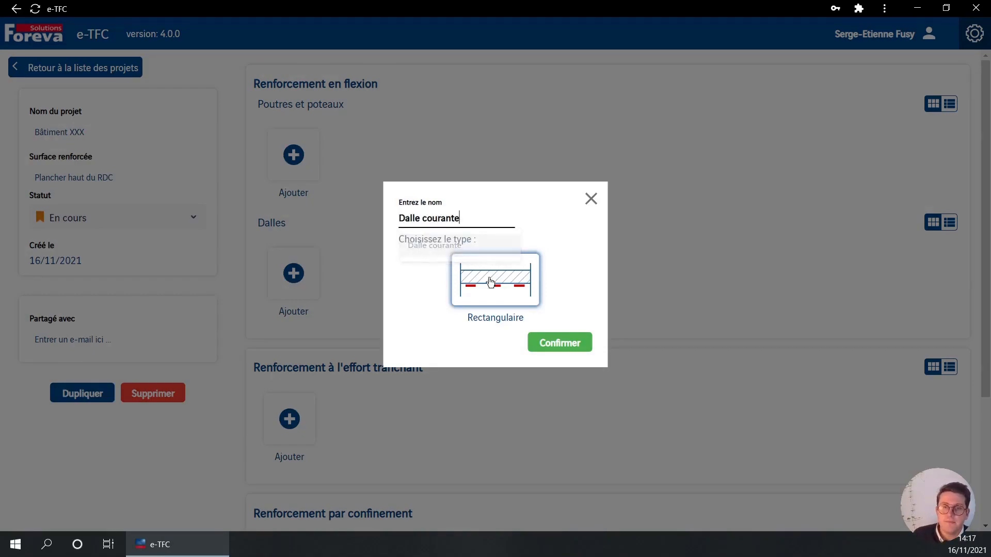
pyautogui.click(558, 345)
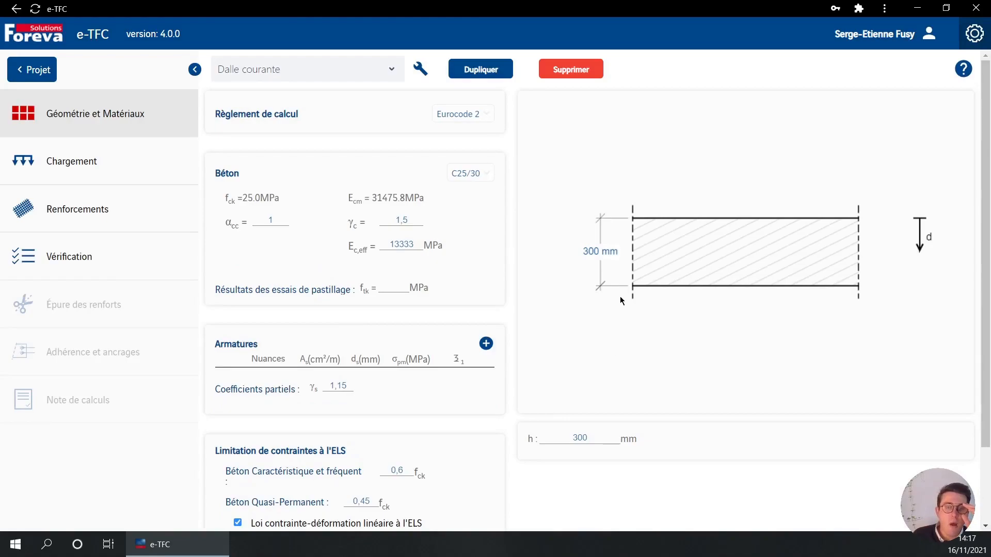
# - Set the slab's thickness to 180 mm
pyautogui.click(605, 250)
pyautogui.write('180')
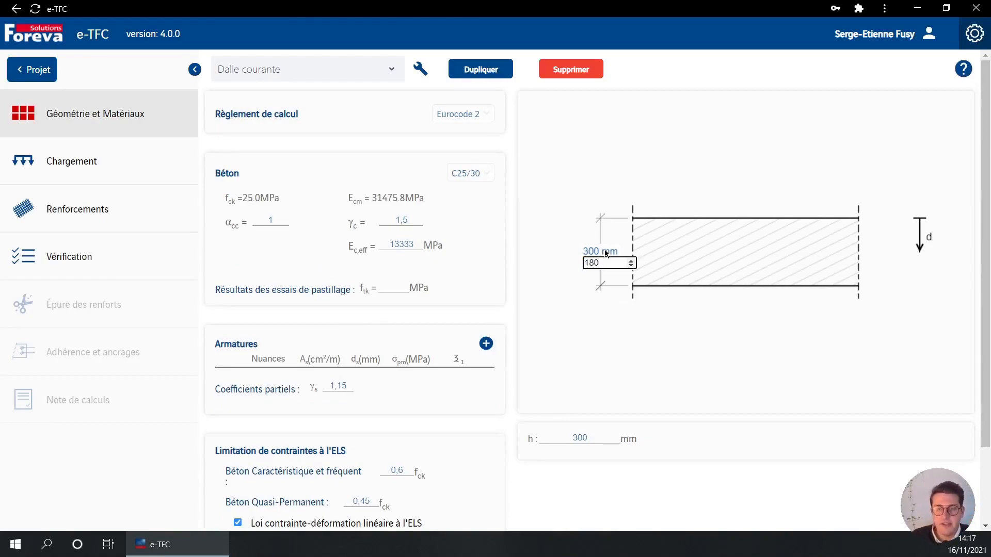
pyautogui.click(680, 303)
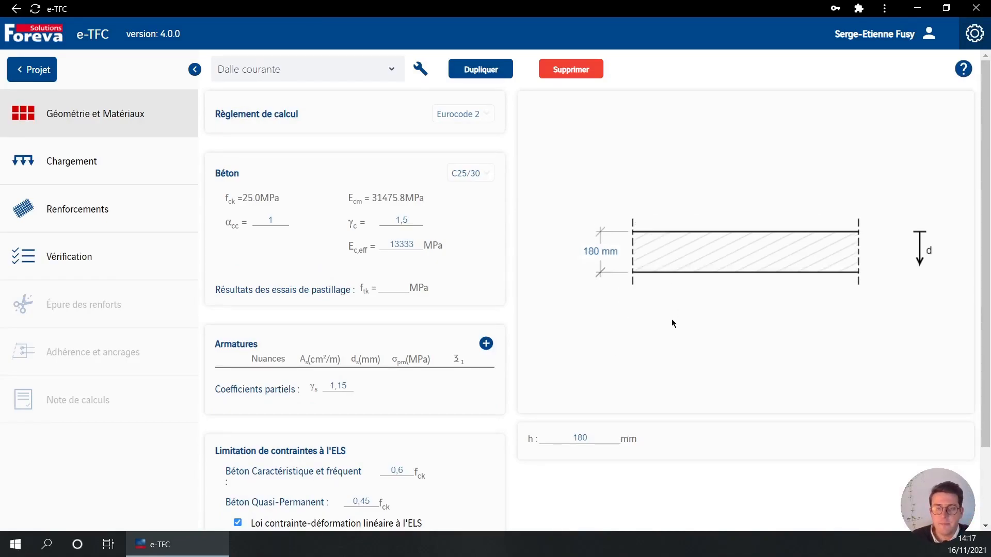
pyautogui.click(462, 181)
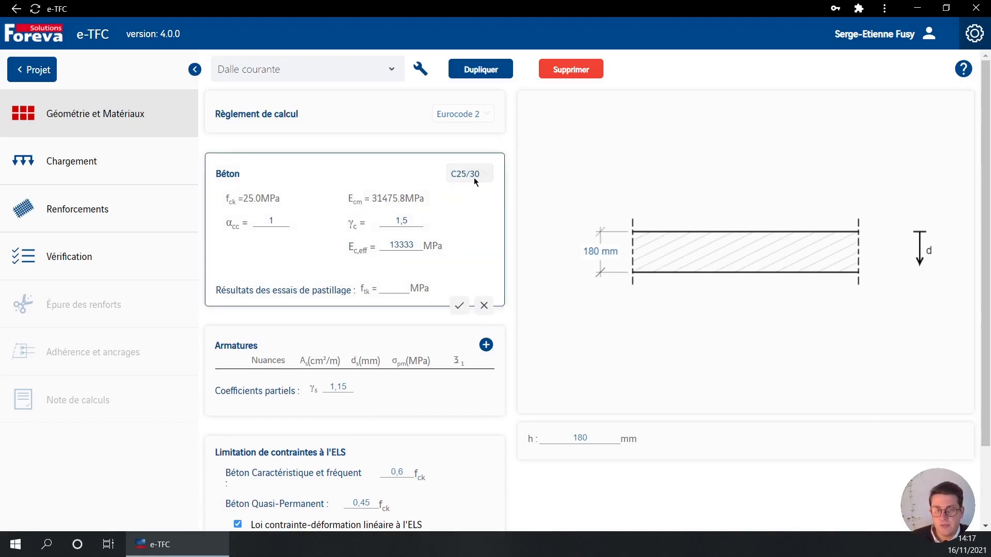
pyautogui.click(474, 178)
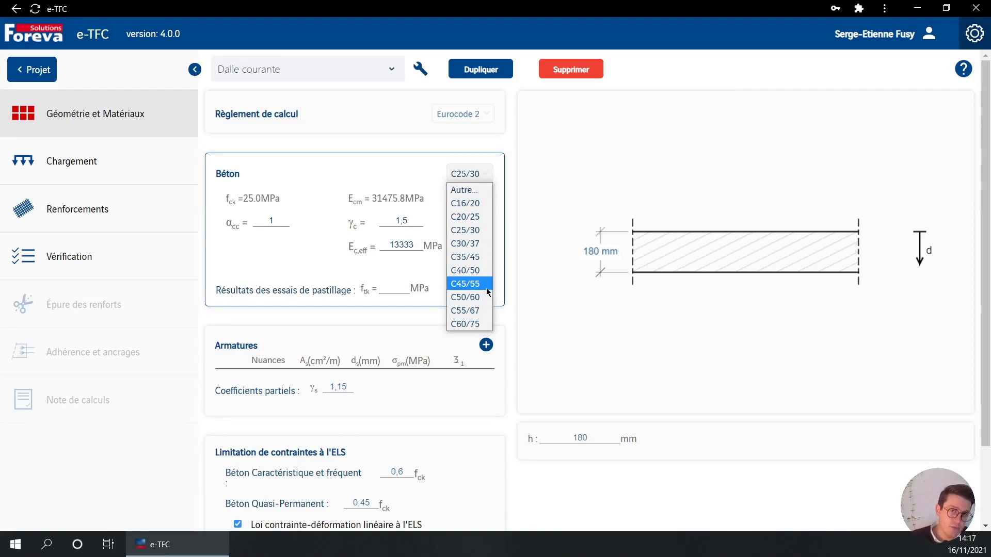
pyautogui.click(486, 191)
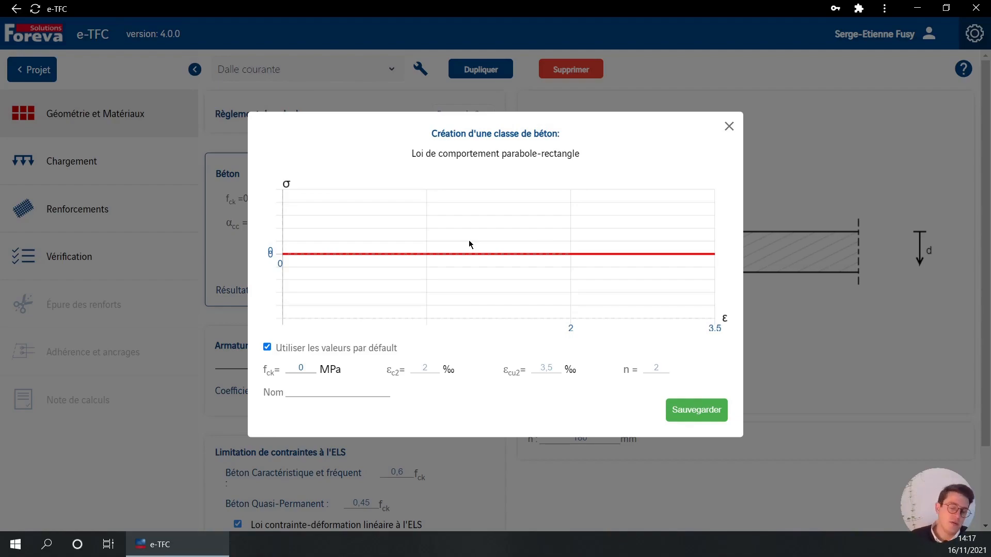
pyautogui.click(308, 371)
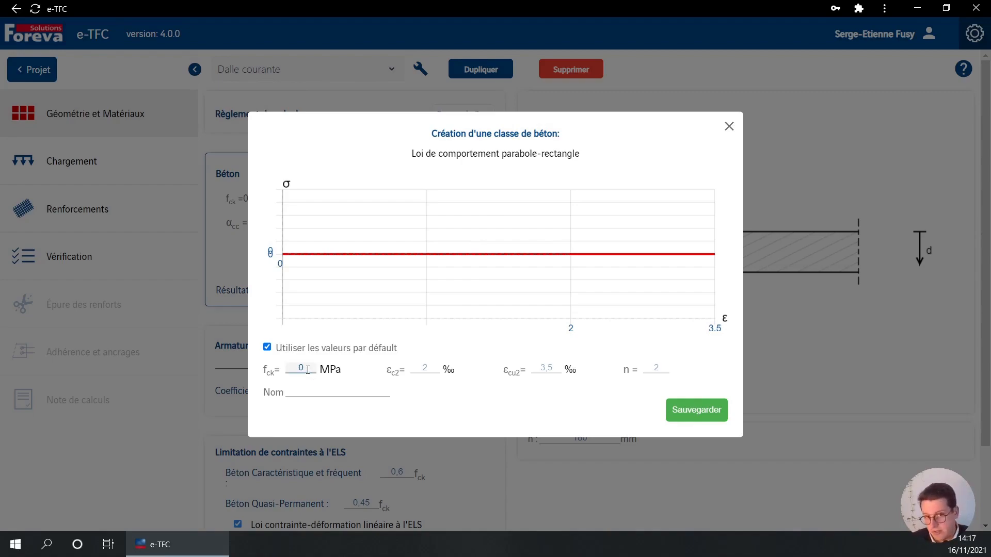
pyautogui.write('26')
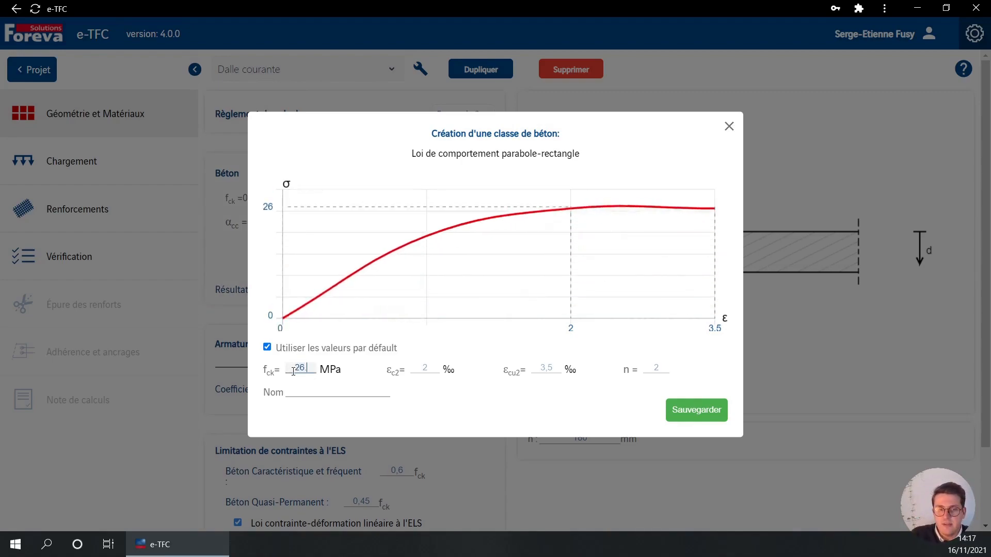
pyautogui.write('.3')
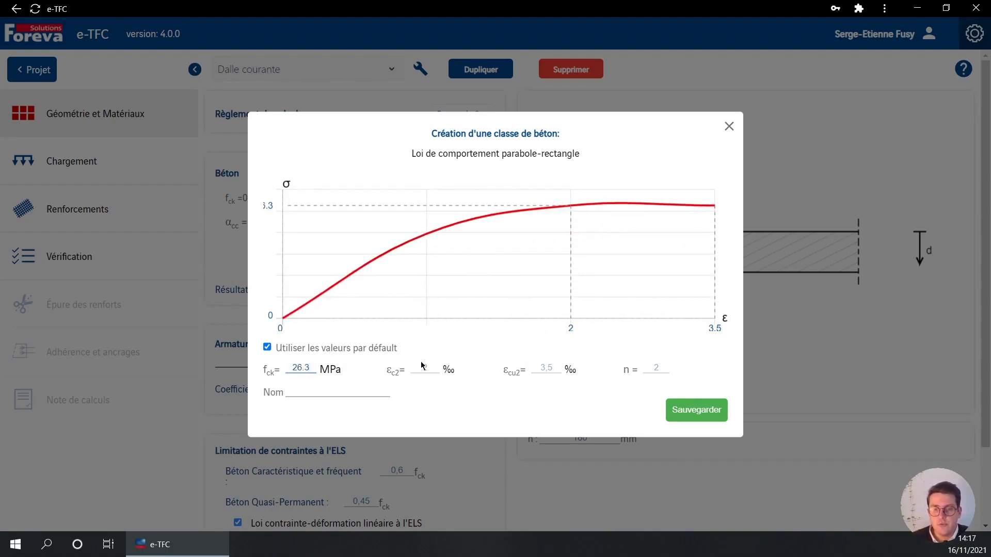
pyautogui.click(333, 391)
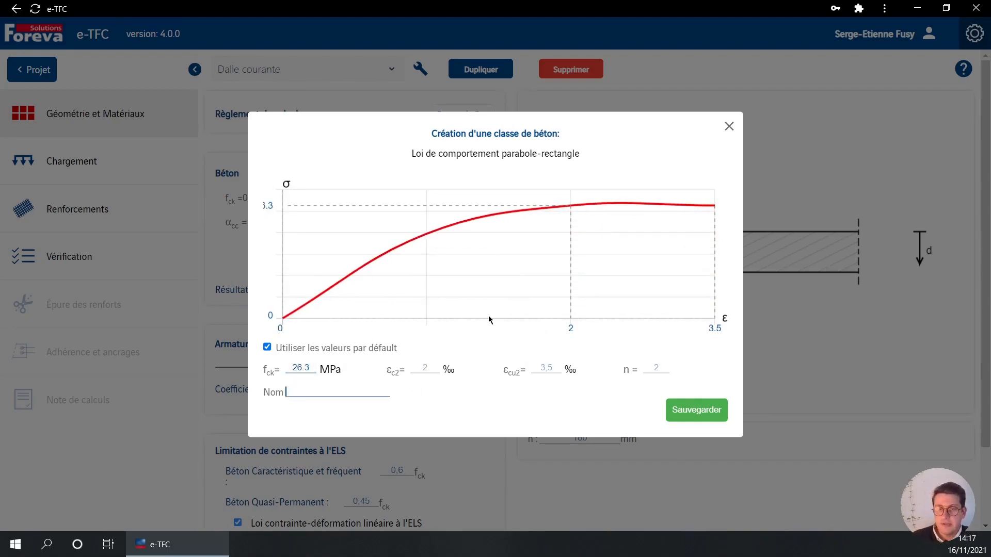
pyautogui.click(729, 126)
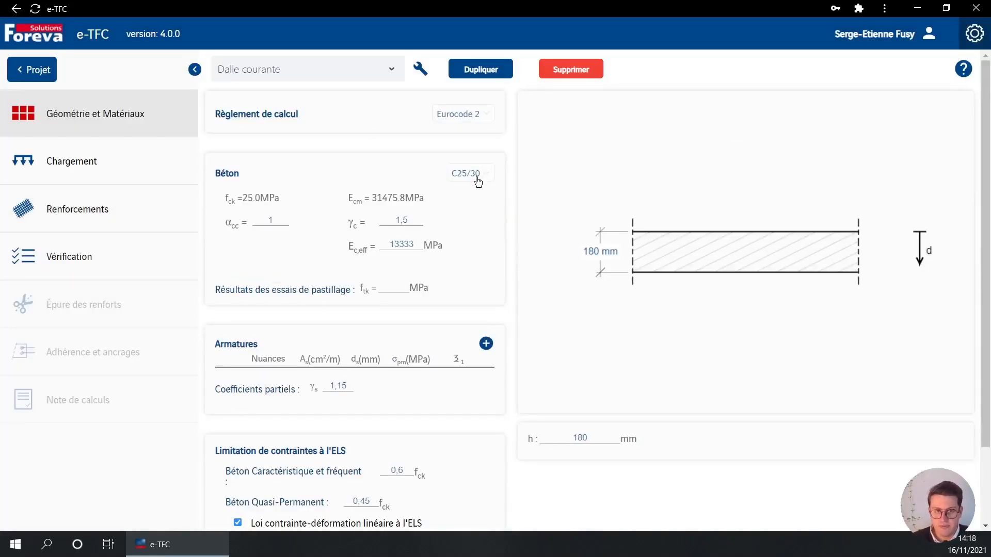
# - Add a reinforcing steel row to the slab and set its grade to B500A
pyautogui.click(486, 344)
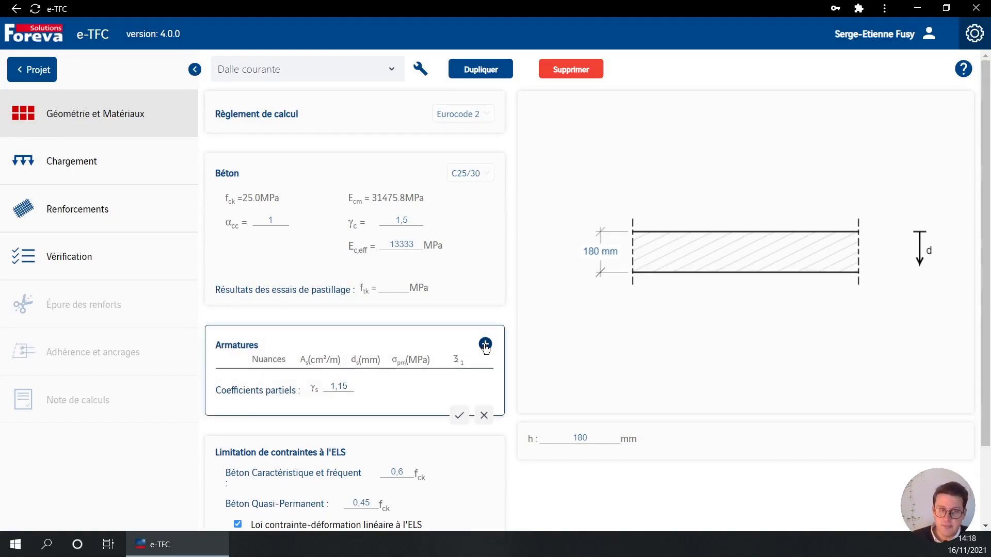
pyautogui.click(486, 345)
pyautogui.click(283, 381)
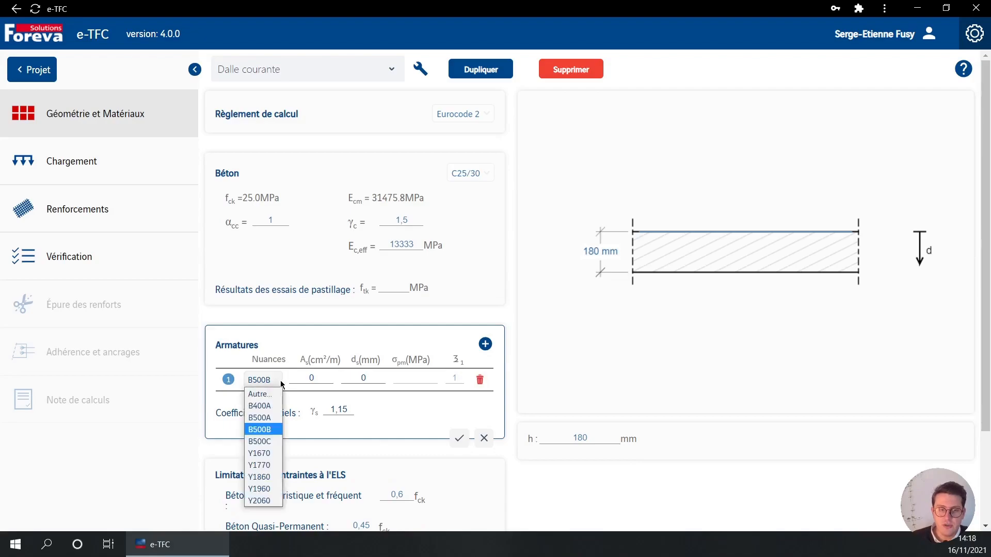
pyautogui.click(270, 420)
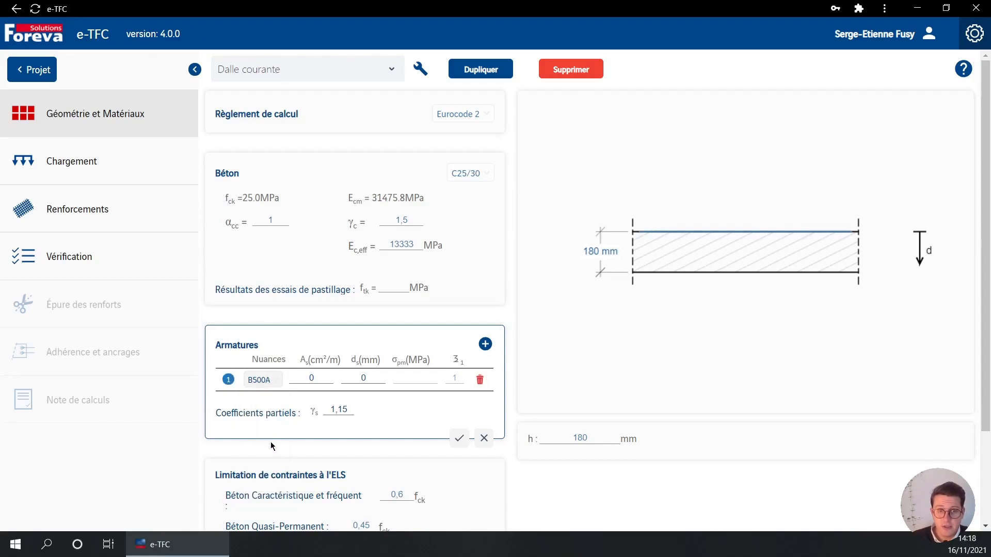
pyautogui.click(283, 382)
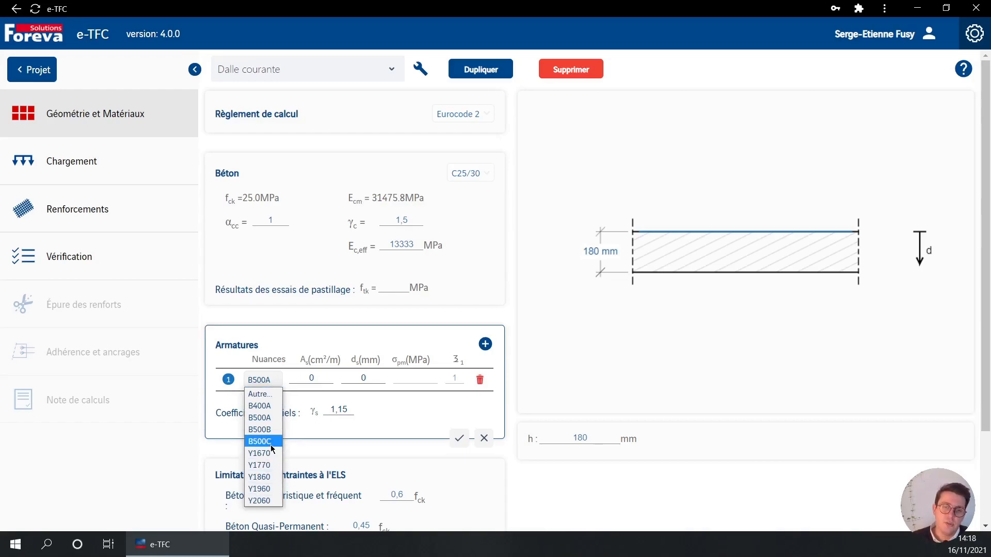
pyautogui.click(382, 411)
# - Set the B500A steel row's area to 6.36 cm²/m and its depth to 140 mm, and save the reinforcement data
pyautogui.click(321, 379)
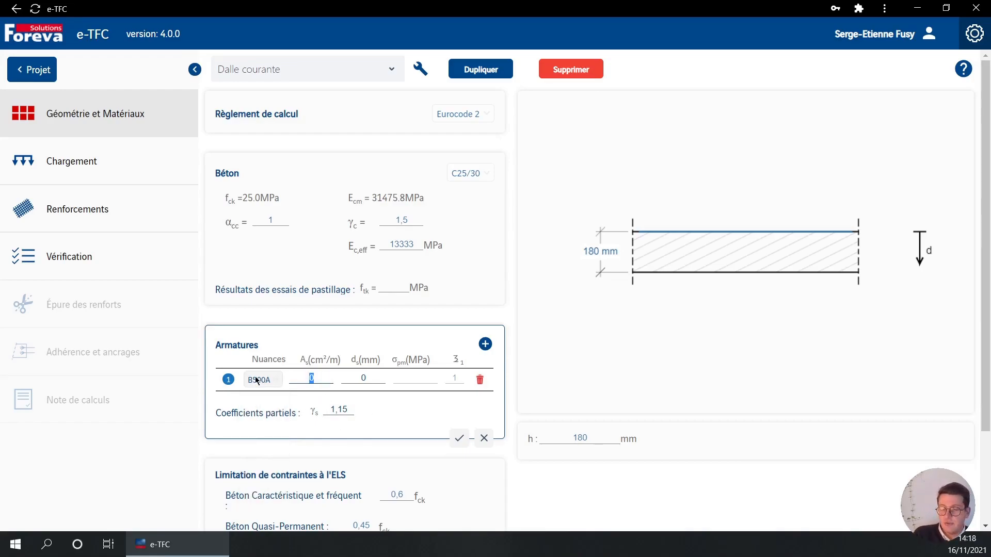
pyautogui.write('6.36')
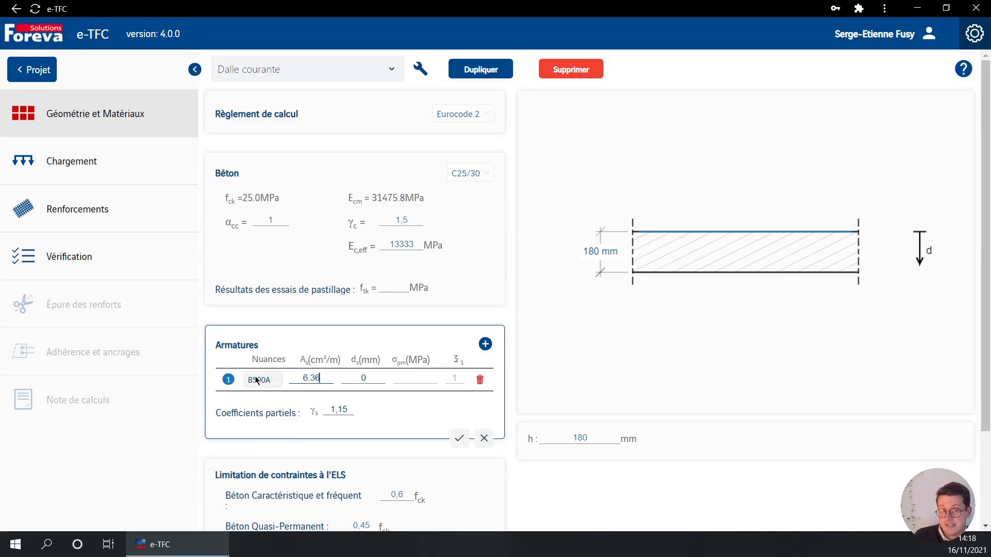
pyautogui.doubleClick(364, 378)
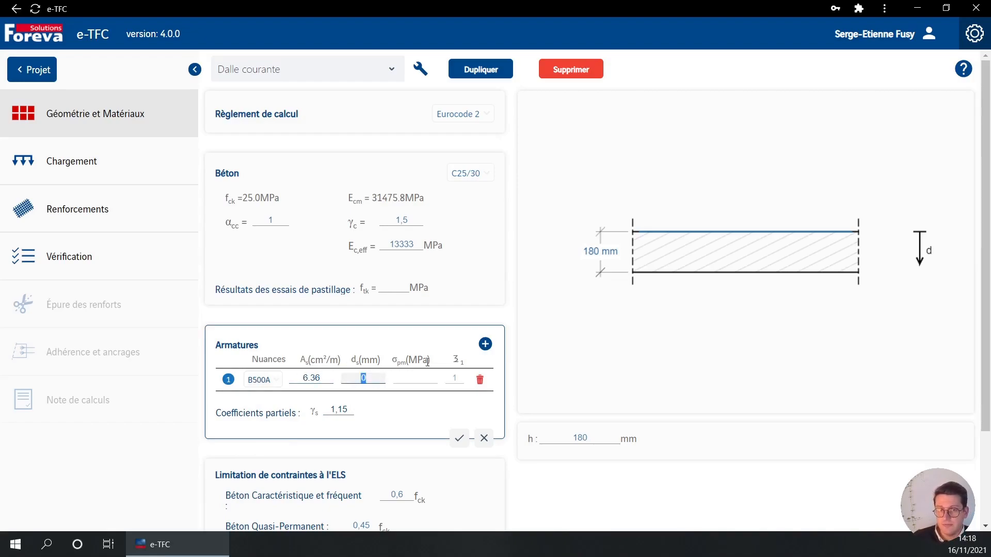
pyautogui.write('140')
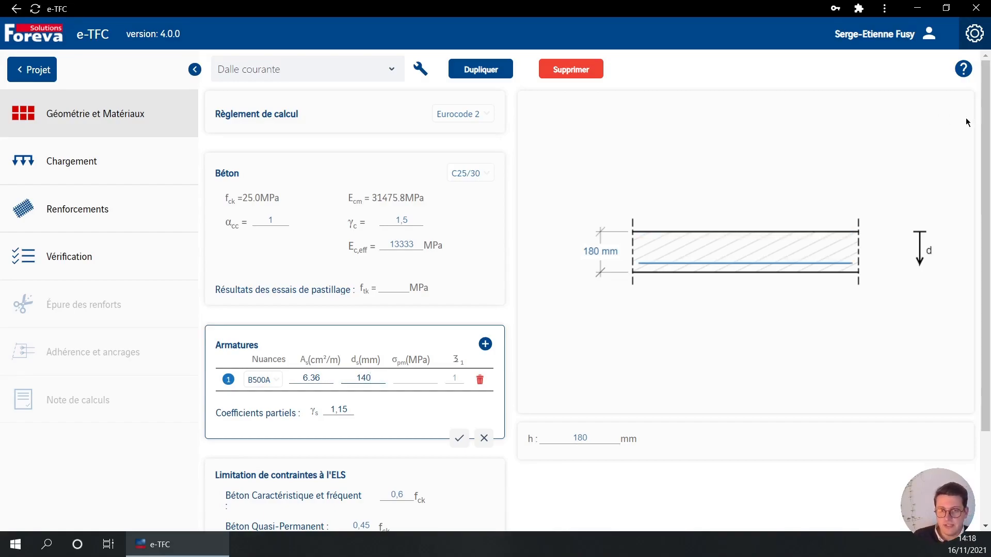
pyautogui.click(460, 438)
# - In the slab's loading, set the phase 1 permanent load moment MG,1 to 20.3 kN.m/m
pyautogui.scroll(-2, 535, 343)
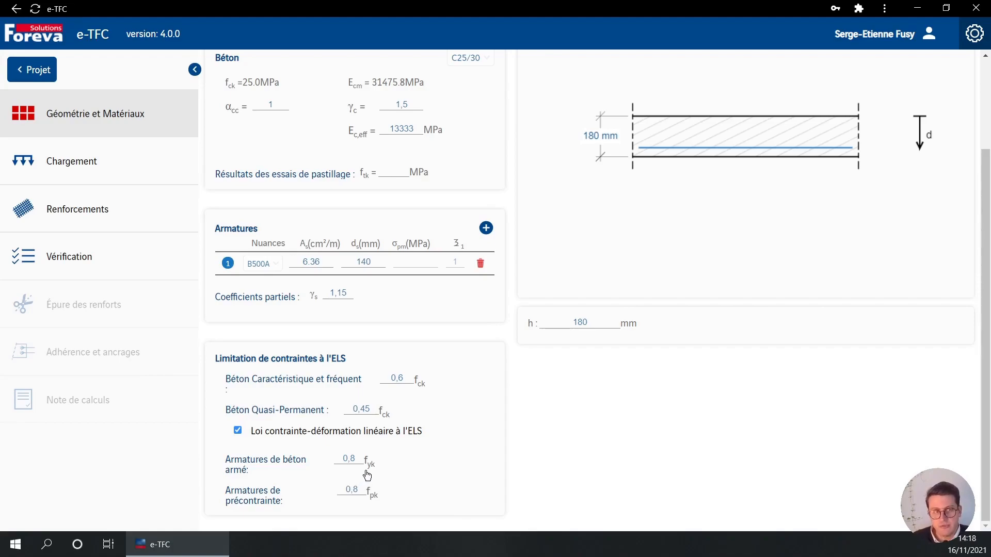
pyautogui.click(88, 158)
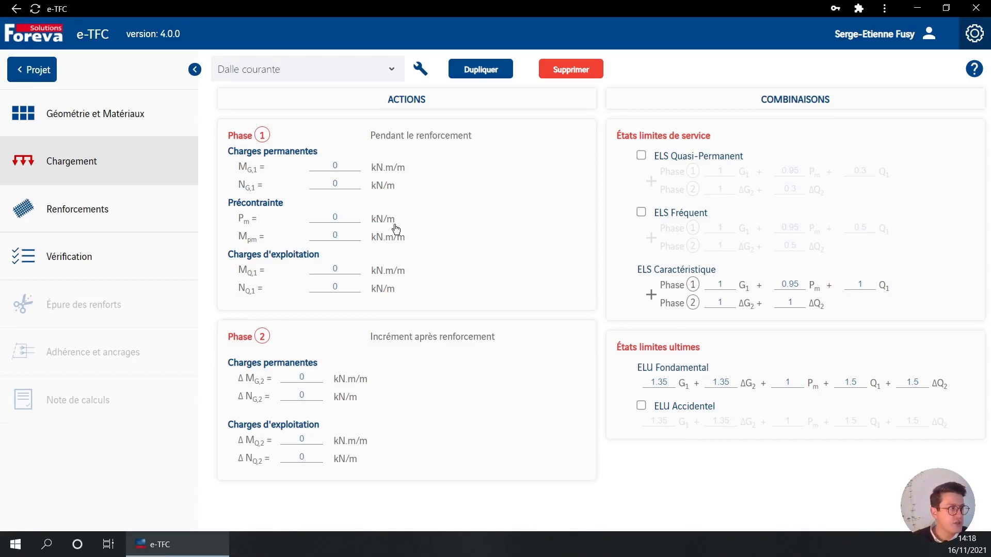
pyautogui.click(488, 205)
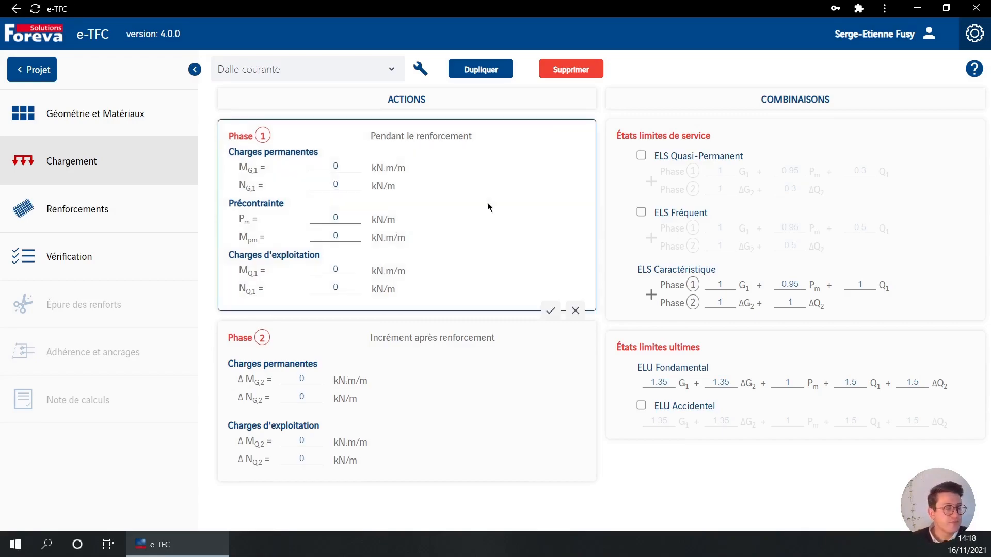
pyautogui.click(336, 166)
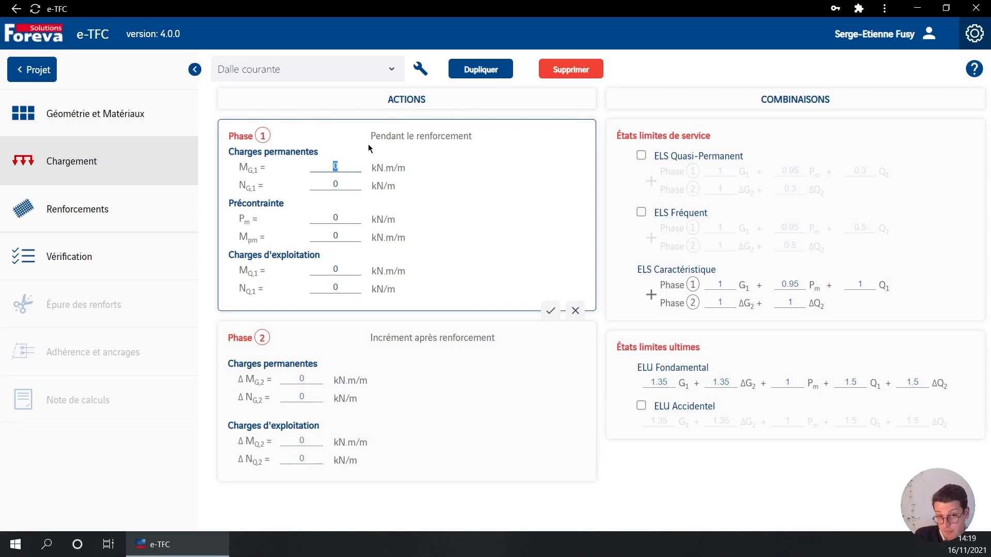
pyautogui.write('20.3')
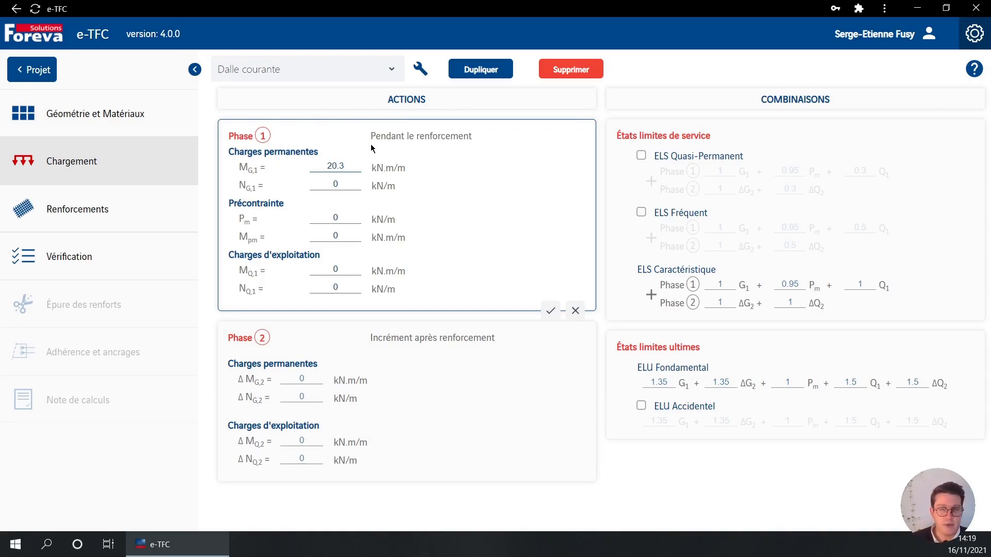
pyautogui.click(492, 266)
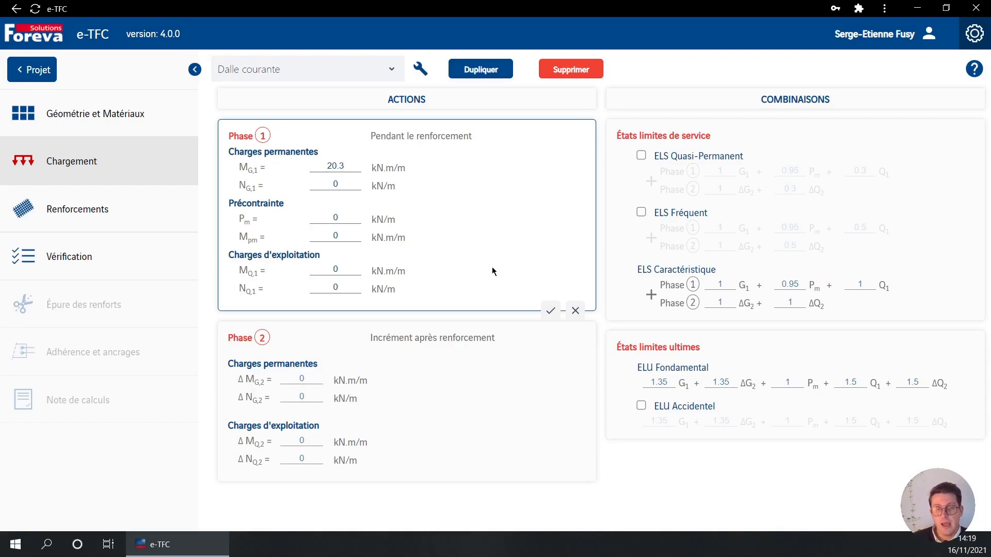
# - Set the phase 2 live load moment increment ΔMQ,2 to 15.6 kN.m/m and save it
pyautogui.click(434, 419)
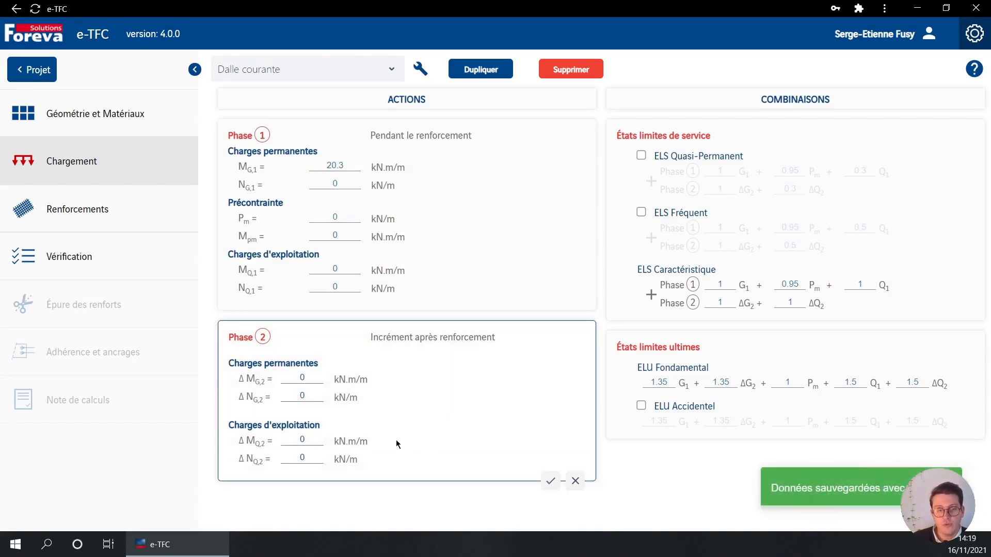
pyautogui.click(320, 437)
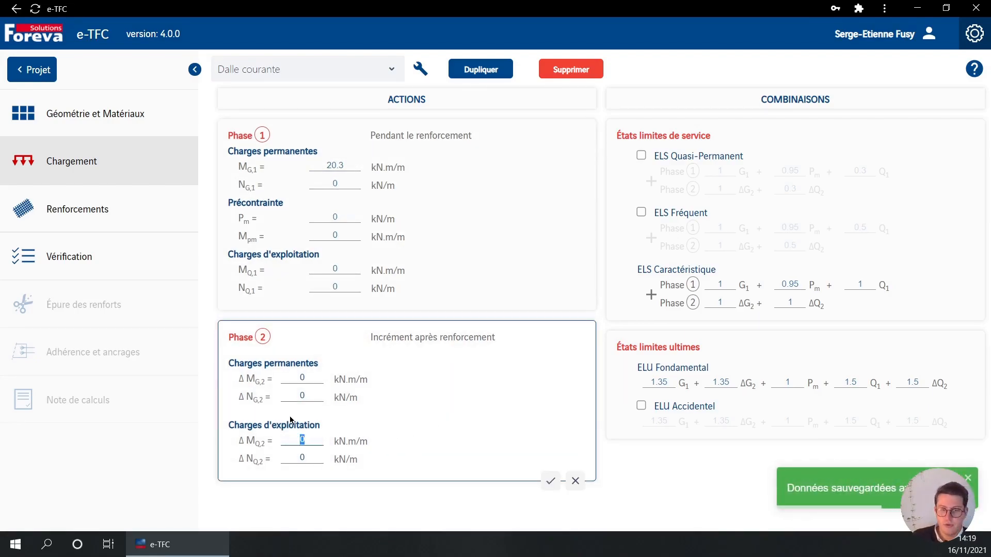
pyautogui.write('15.6')
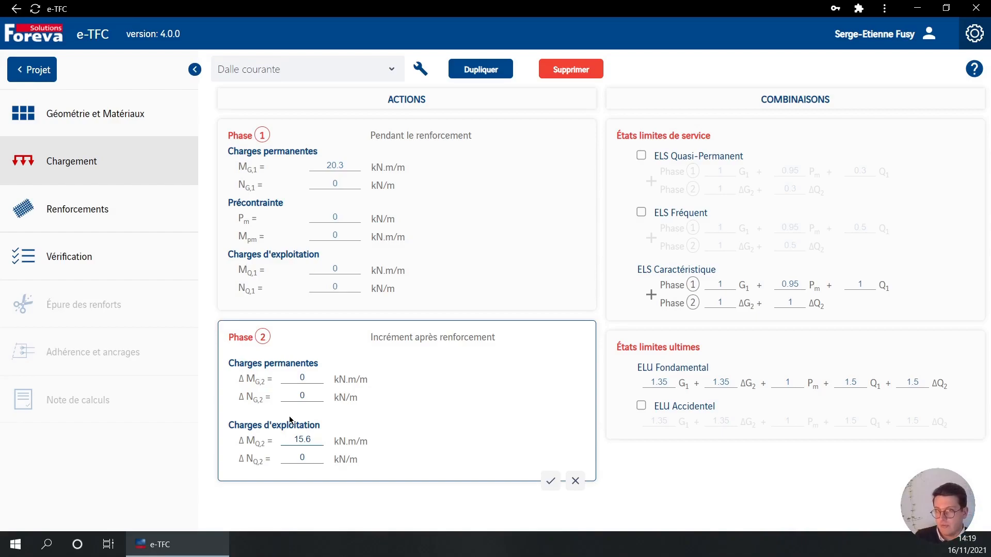
pyautogui.click(550, 481)
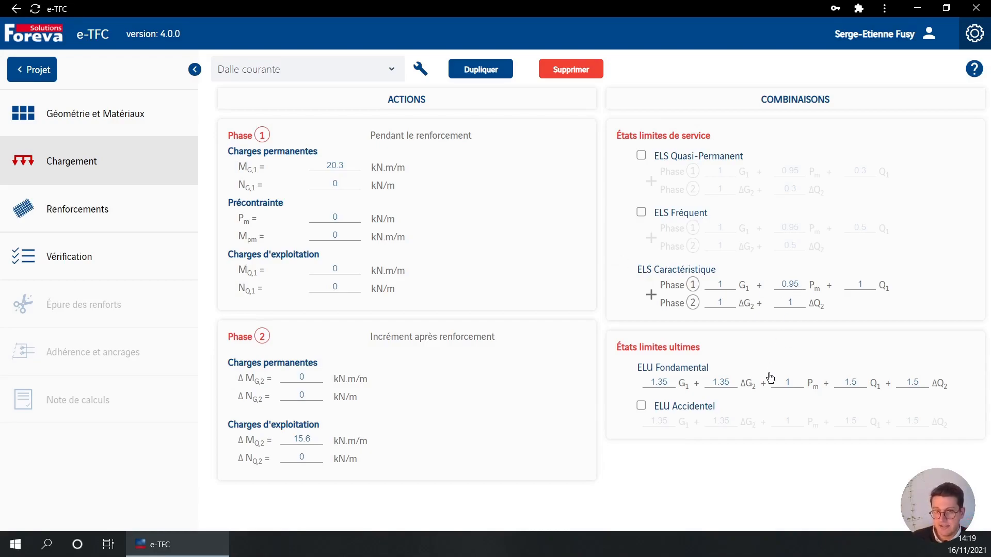
pyautogui.click(630, 364)
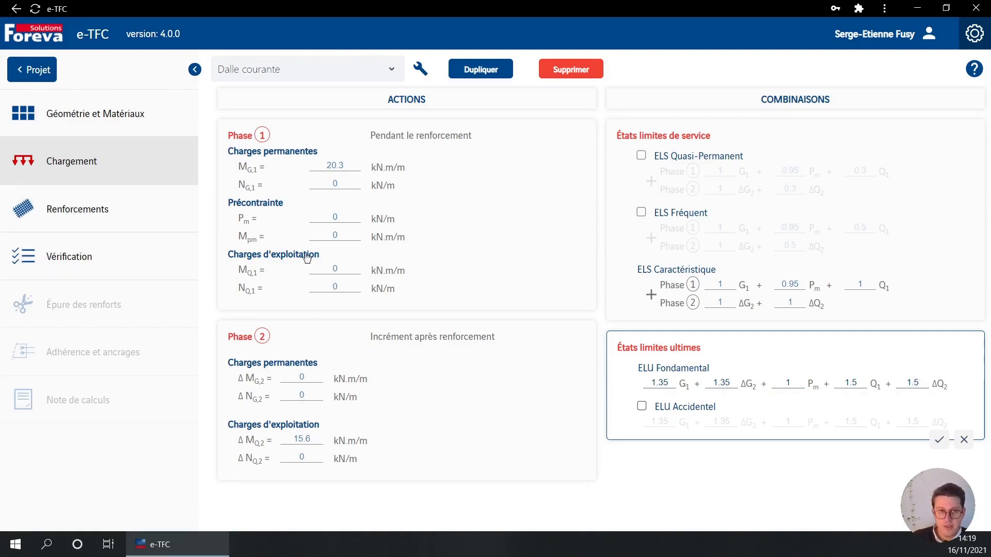
# - In the slab's reinforcements, keep type TFC/TFC-H 350 and depth df 180 mm, and calculate the required TFC section
pyautogui.click(89, 216)
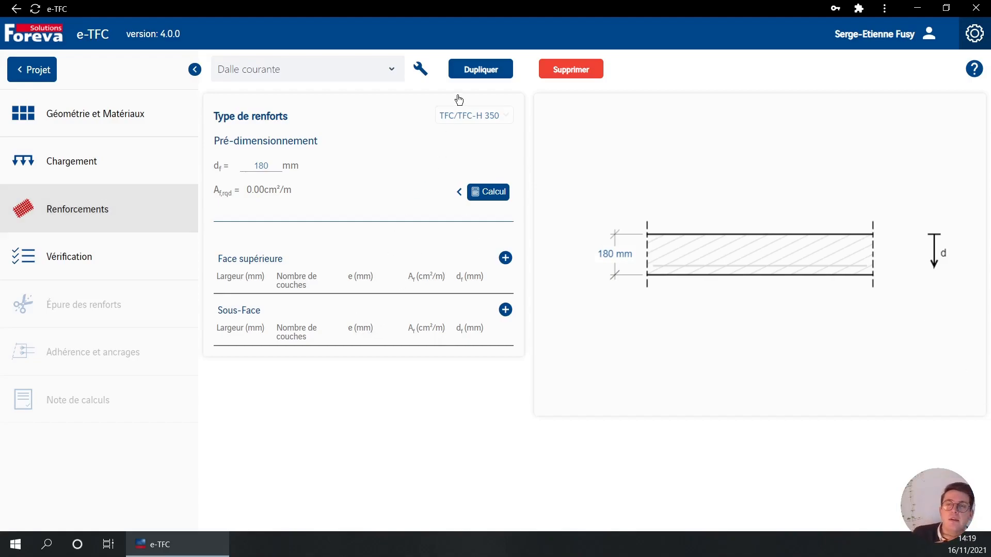
pyautogui.click(492, 120)
pyautogui.click(492, 119)
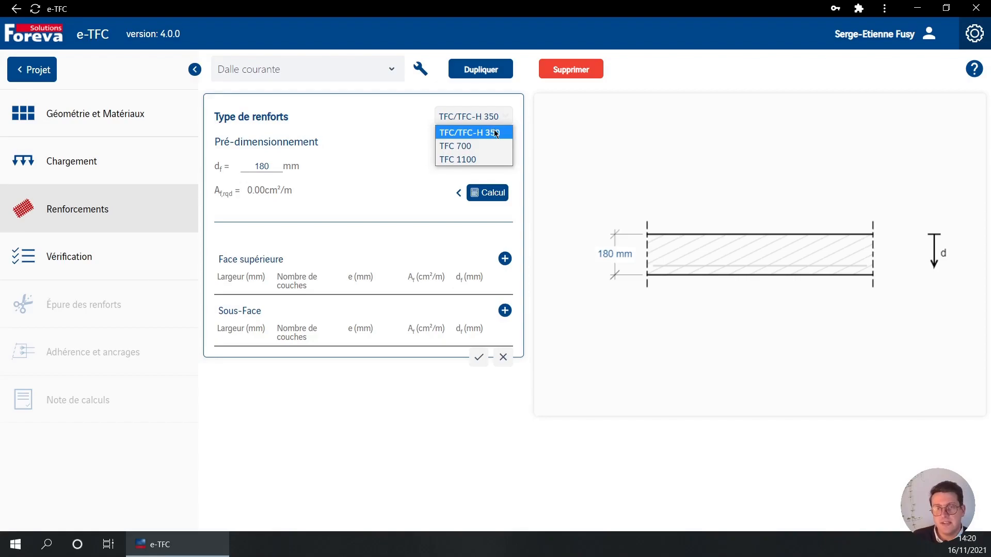
pyautogui.click(496, 134)
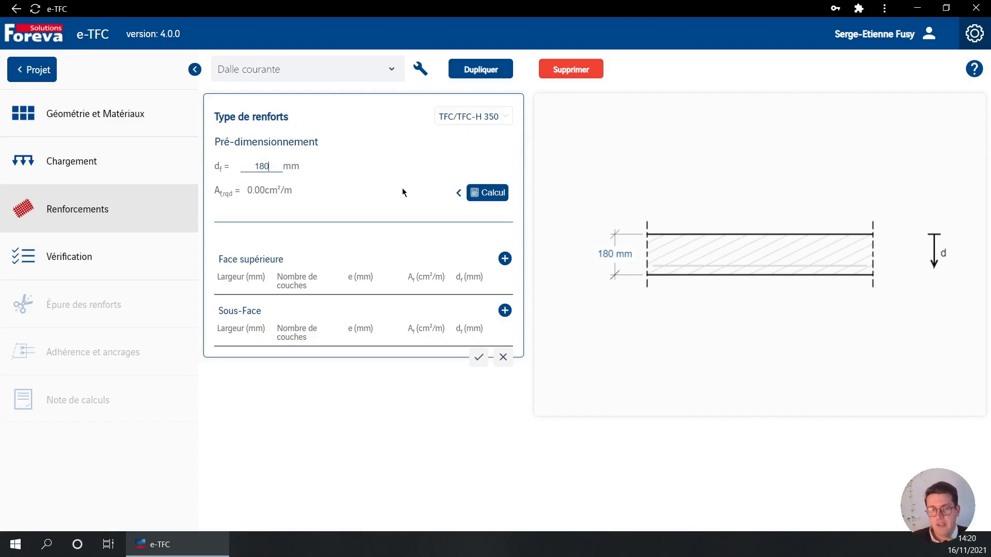
pyautogui.click(490, 193)
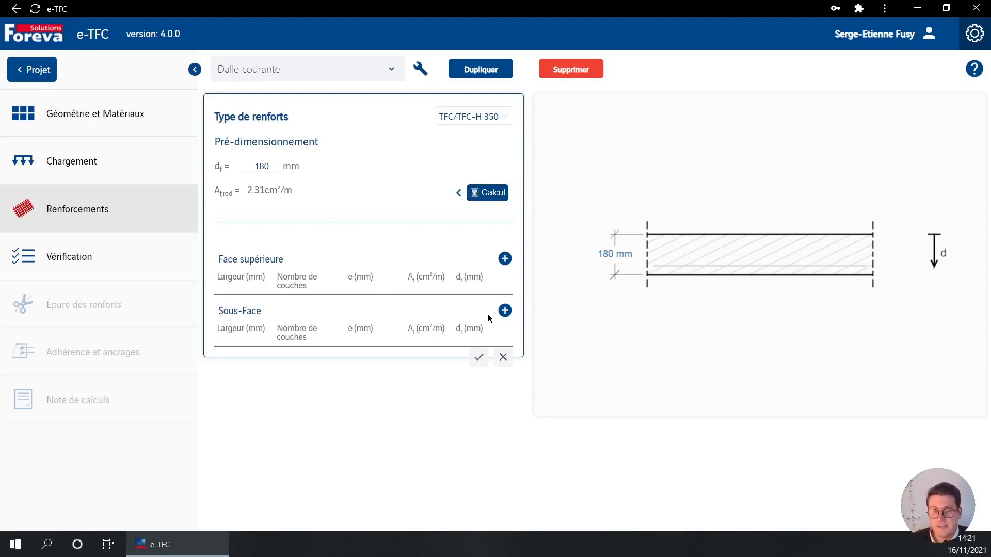
# - Add an underside TFC strip row 150 mm wide with 1 layer at 300 mm spacing, compare its area with the required section, and save
pyautogui.click(504, 312)
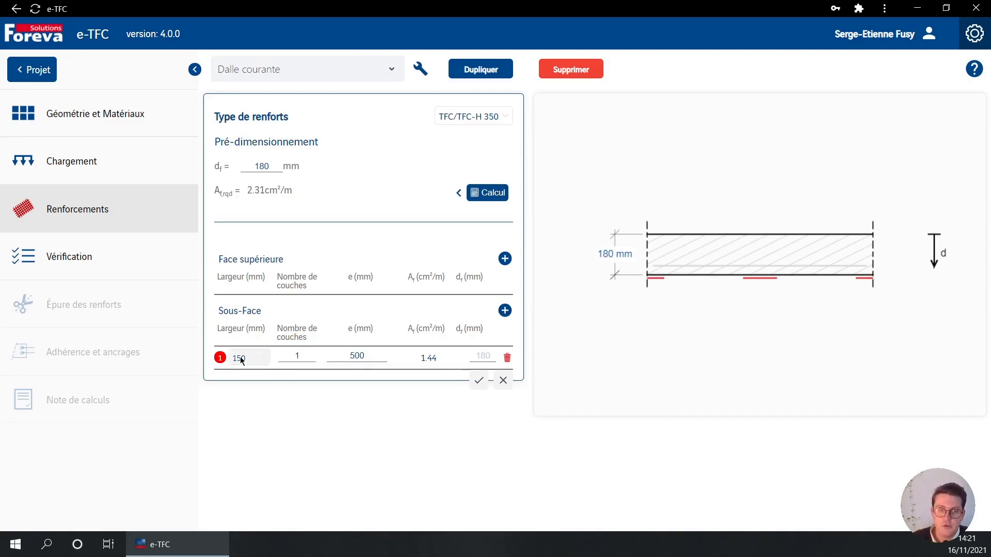
pyautogui.click(241, 358)
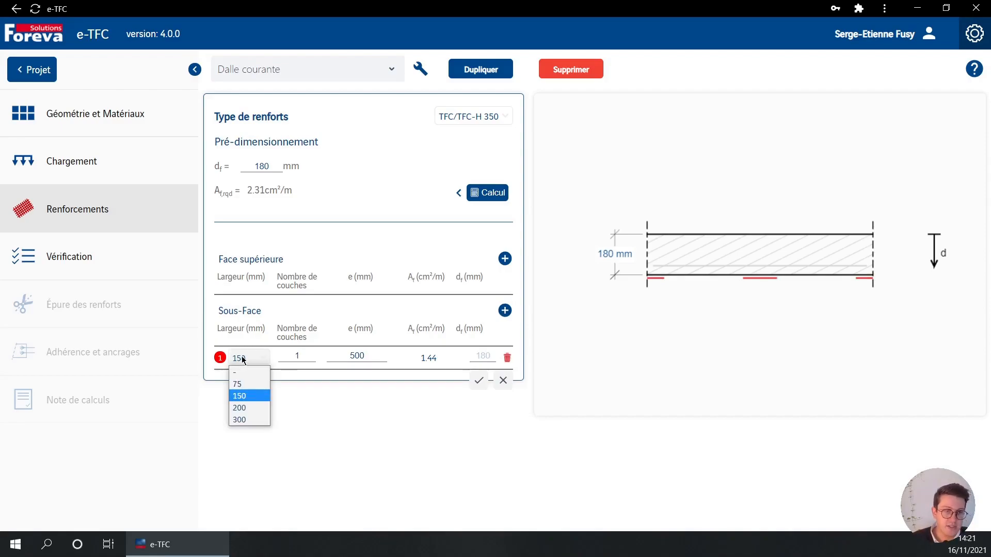
pyautogui.click(297, 322)
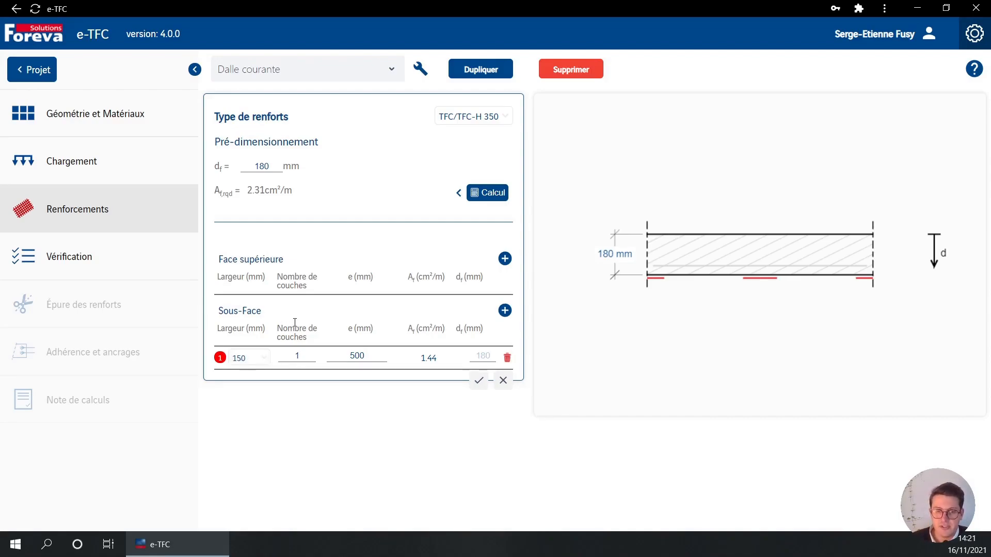
pyautogui.click(302, 353)
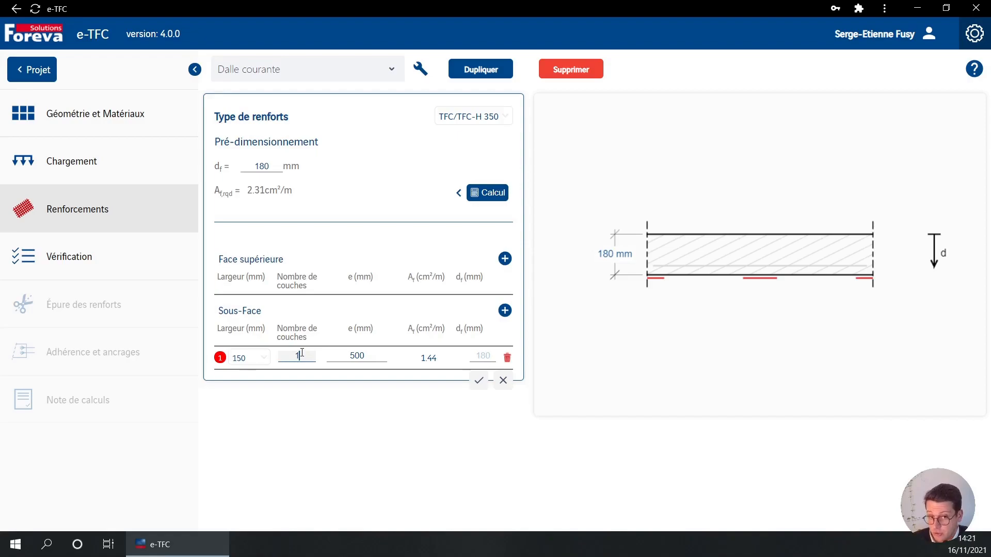
pyautogui.moveTo(367, 353); pyautogui.dragTo(336, 353)
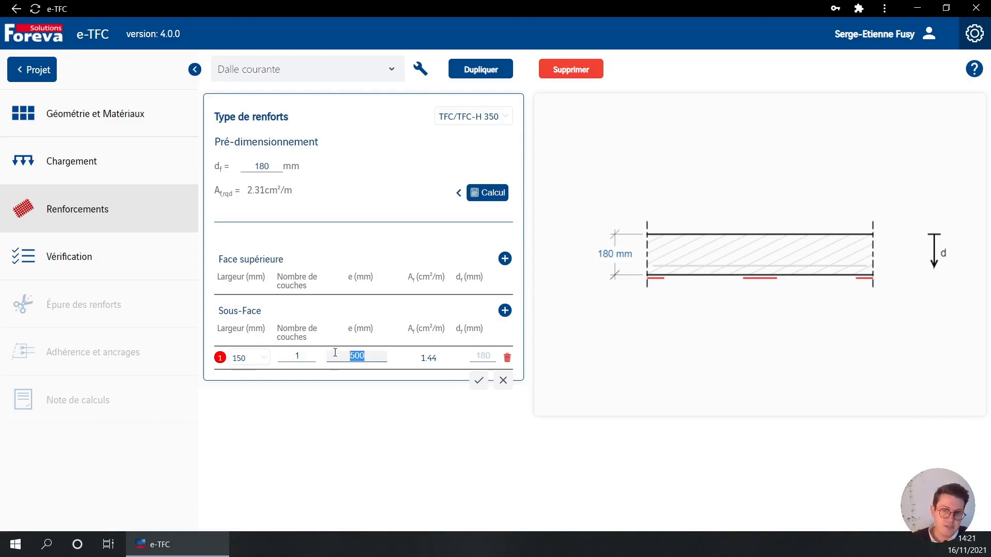
pyautogui.write('300')
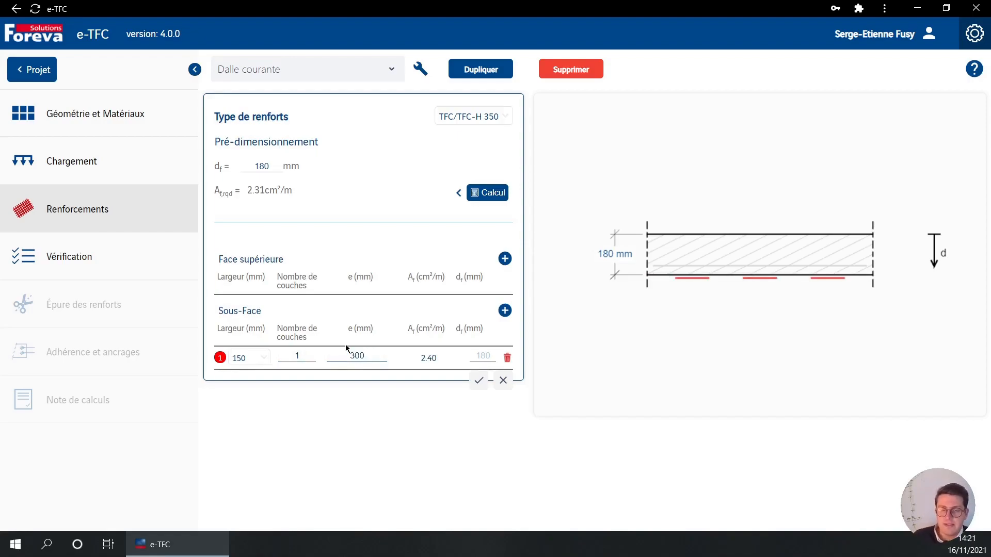
pyautogui.moveTo(420, 358); pyautogui.dragTo(440, 358)
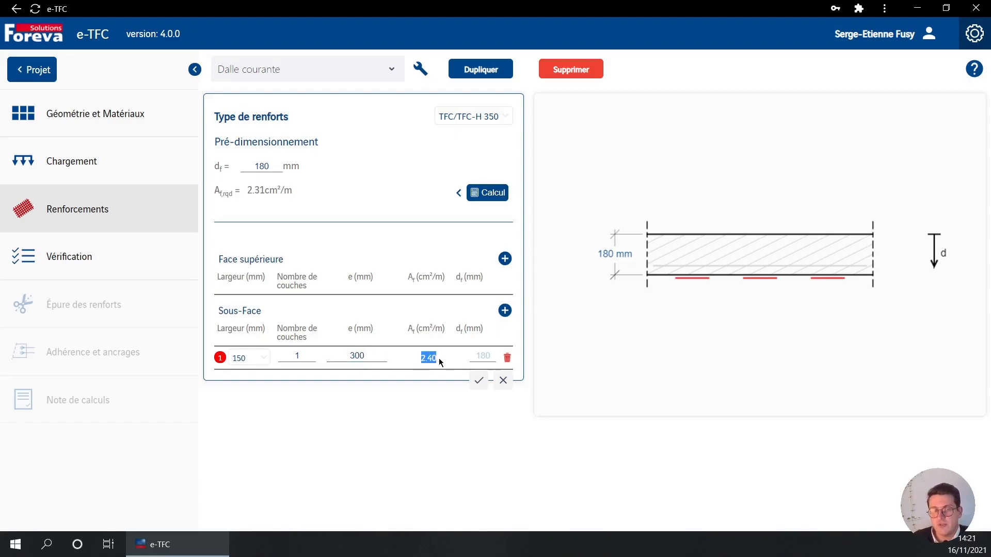
pyautogui.moveTo(248, 191); pyautogui.dragTo(295, 196)
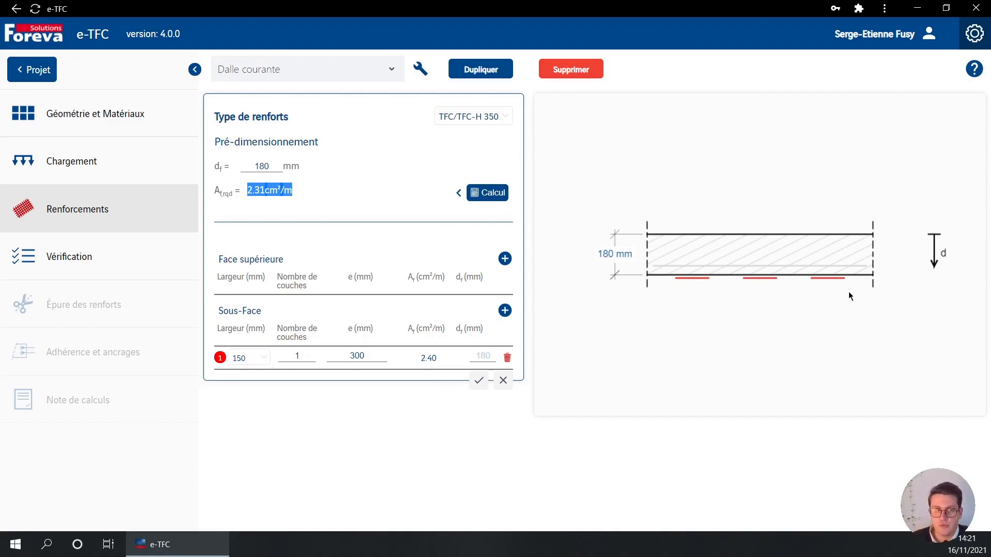
pyautogui.click(842, 305)
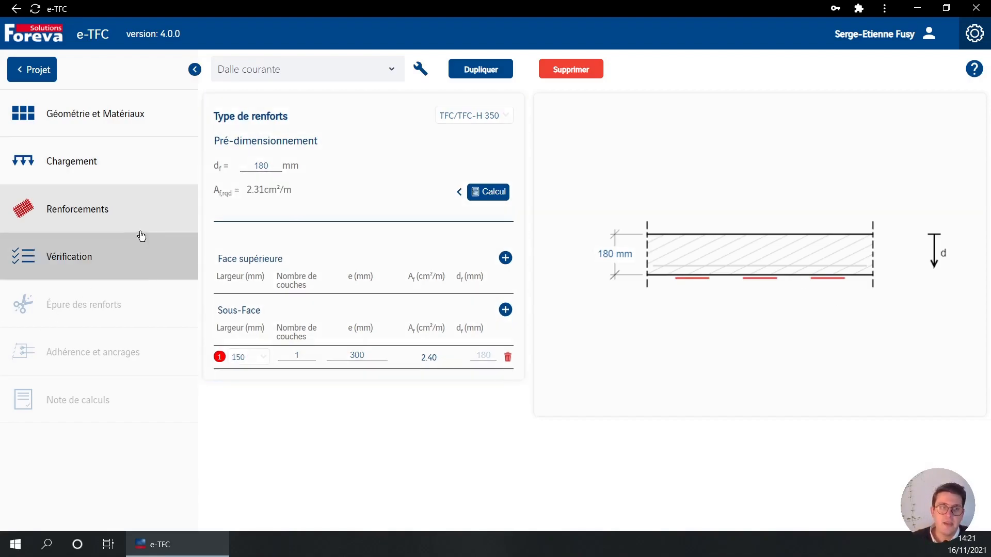
# - Examine the ELS Caractéristique verification, checking moments, stresses and limits for concrete, steel and TFC during and after strengthening
pyautogui.click(130, 252)
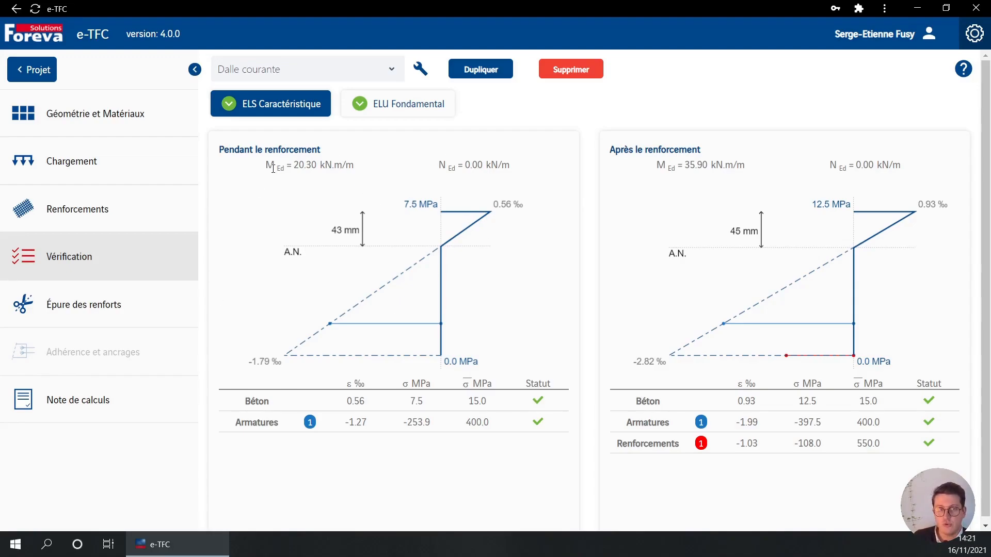
pyautogui.moveTo(266, 165); pyautogui.dragTo(359, 169)
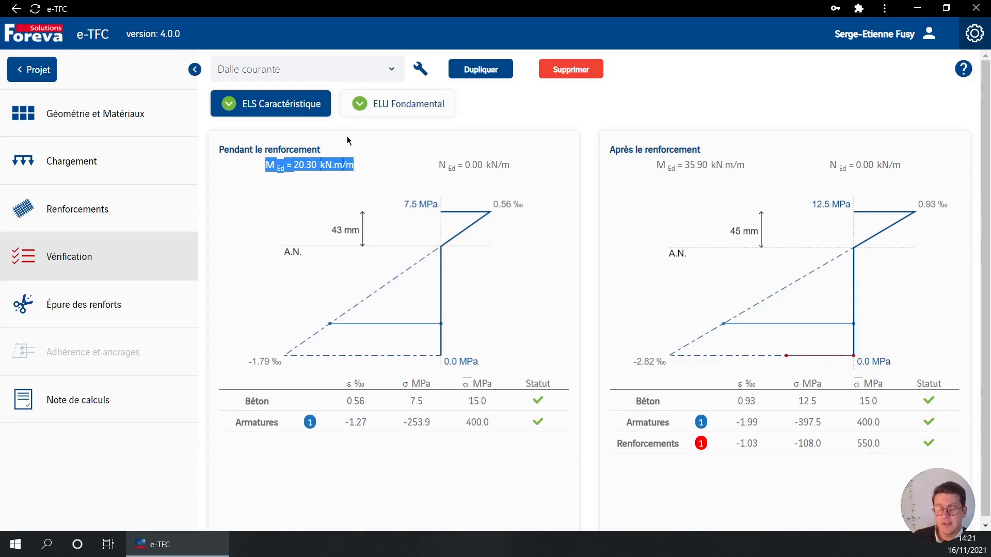
pyautogui.moveTo(222, 422); pyautogui.dragTo(544, 419)
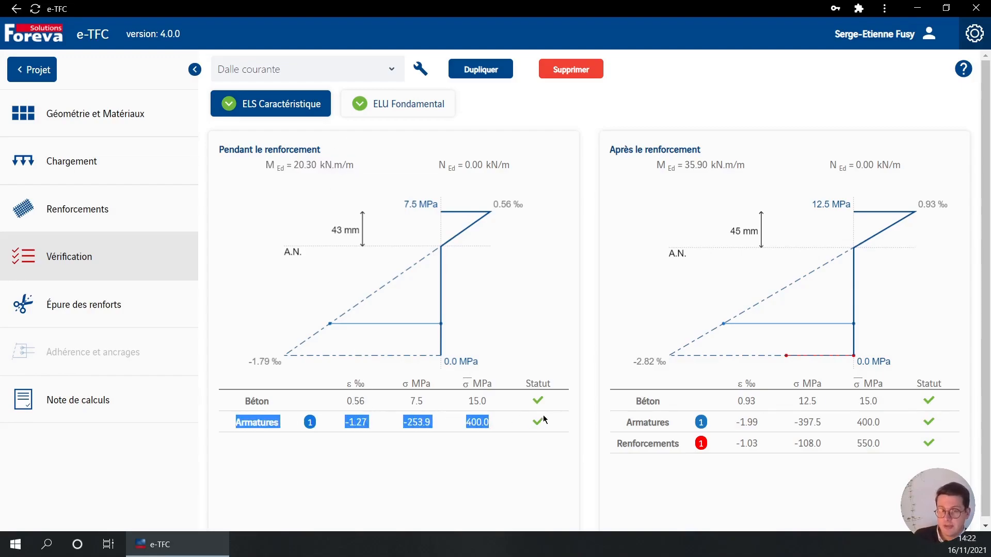
pyautogui.click(540, 447)
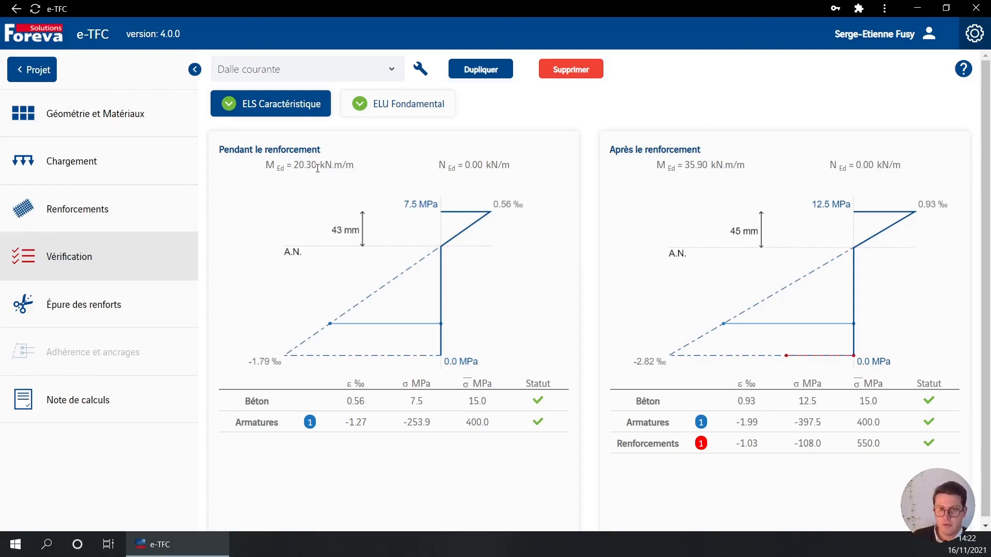
pyautogui.moveTo(734, 444); pyautogui.dragTo(897, 457)
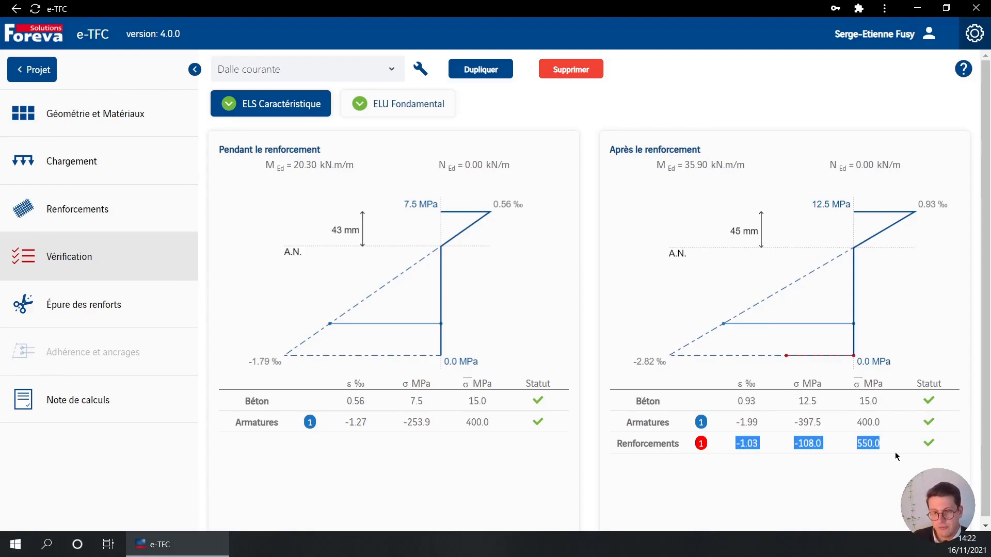
pyautogui.click(857, 275)
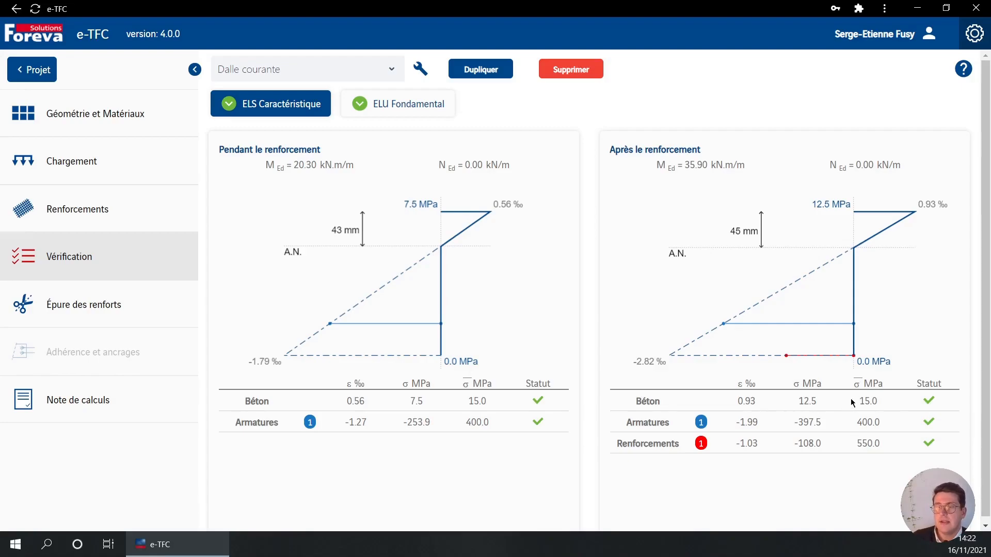
pyautogui.moveTo(851, 402); pyautogui.dragTo(892, 447)
pyautogui.click(896, 460)
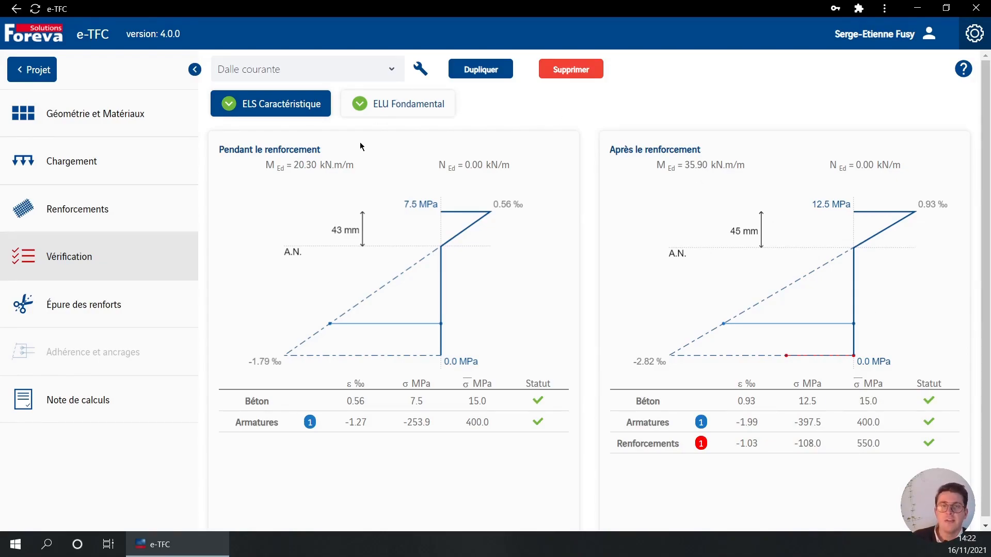
# - Examine the ELU Fondamental verification and its working ratio (Taux de travail)
pyautogui.click(376, 119)
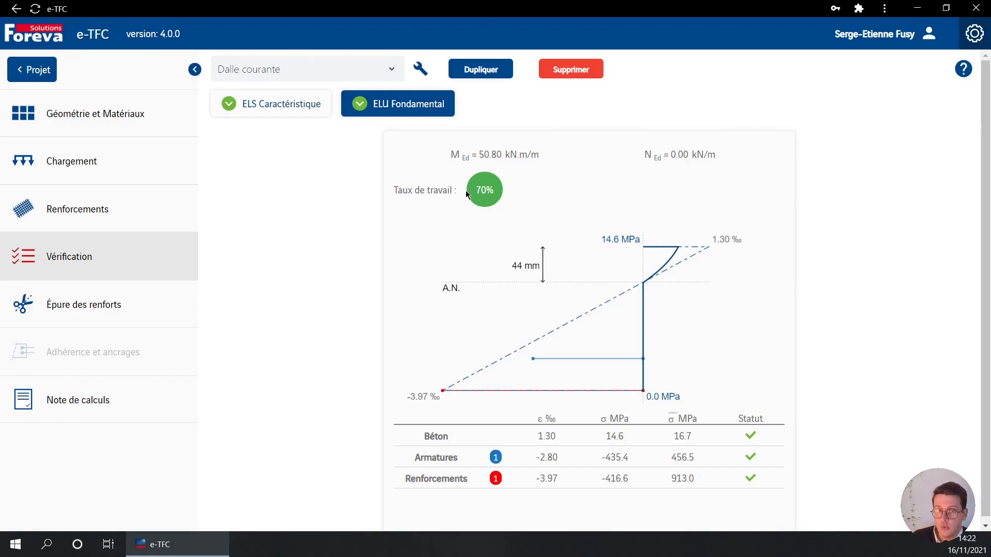
pyautogui.click(511, 196)
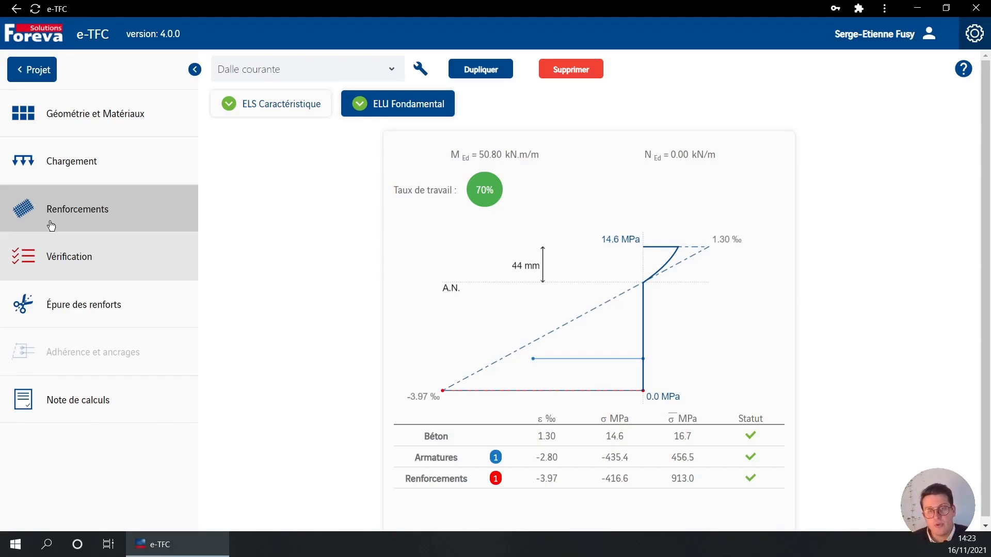
pyautogui.moveTo(466, 191); pyautogui.dragTo(498, 197)
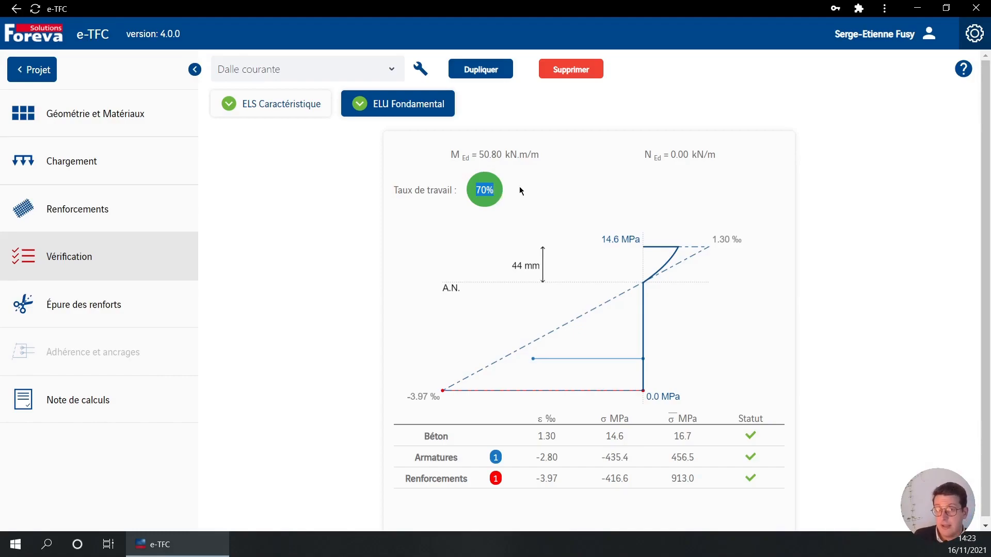
pyautogui.click(529, 216)
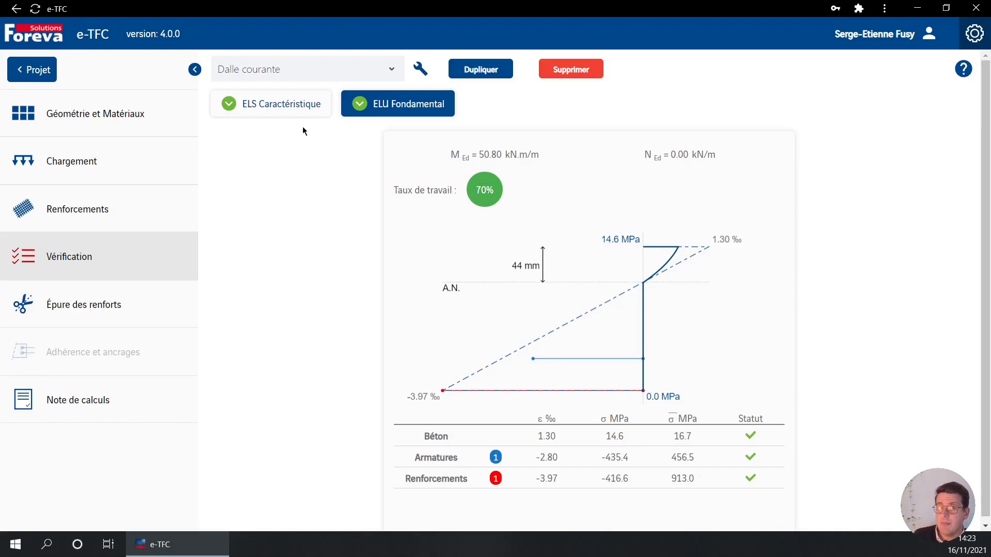
# - Compare the steel stress after strengthening with its allowable limit in the ELS Caractéristique verification, and recheck the ELU Fondamental results
pyautogui.click(281, 104)
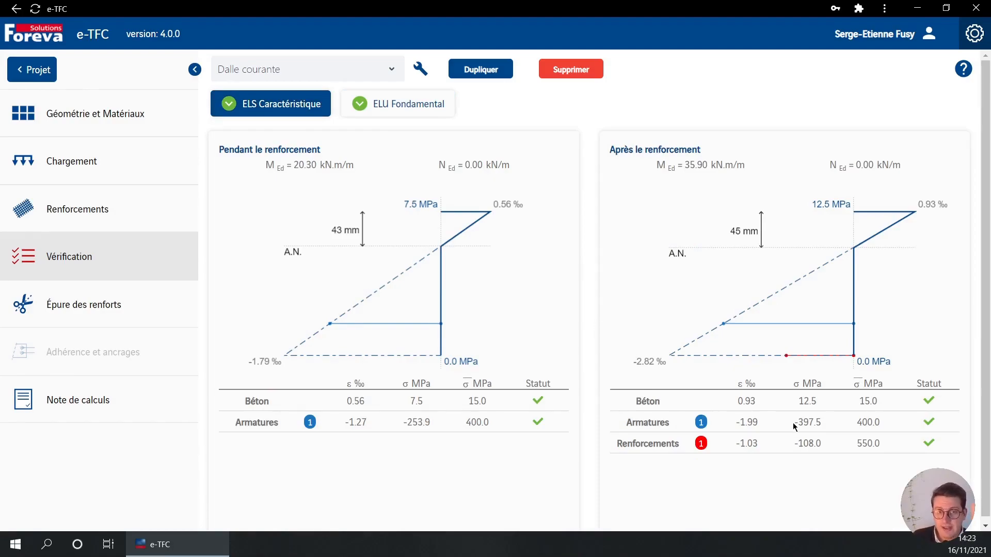
pyautogui.moveTo(795, 425); pyautogui.dragTo(820, 422)
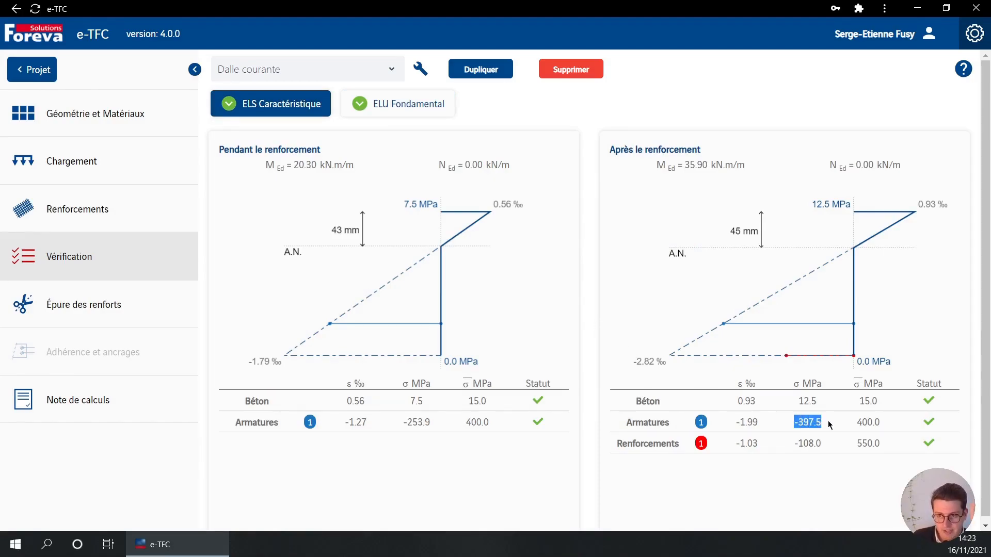
pyautogui.click(830, 425)
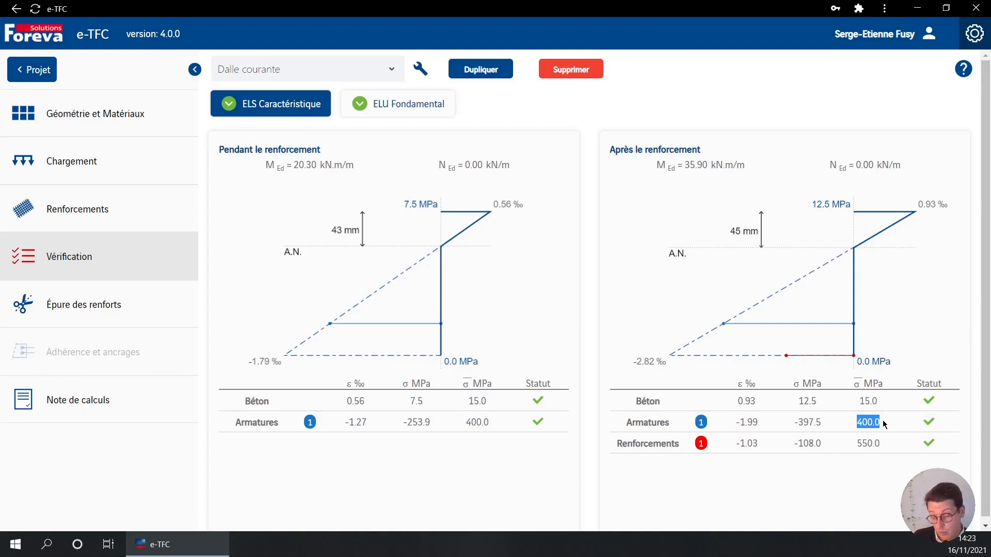
pyautogui.click(840, 423)
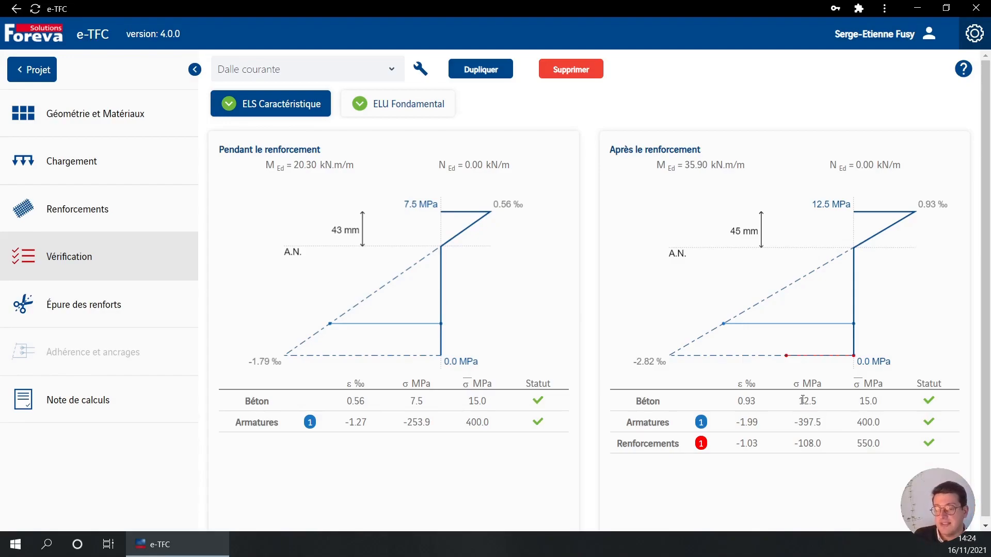
pyautogui.click(439, 103)
pyautogui.click(303, 113)
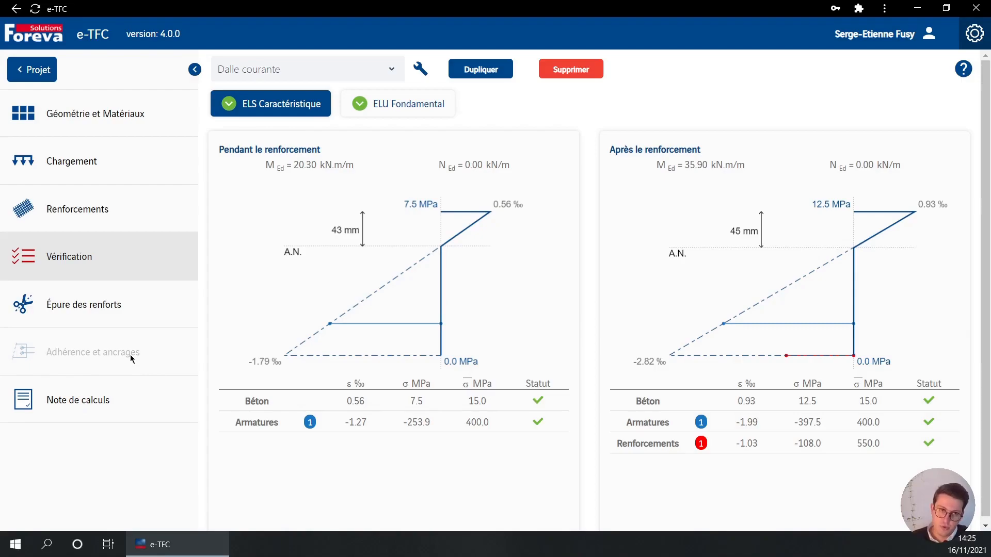
# - Enable the Épures d'arrêt des renforts calculation and, for type Renforcement en travée, set the span between supports (Portée entre nus) to 4.8 m
pyautogui.click(140, 306)
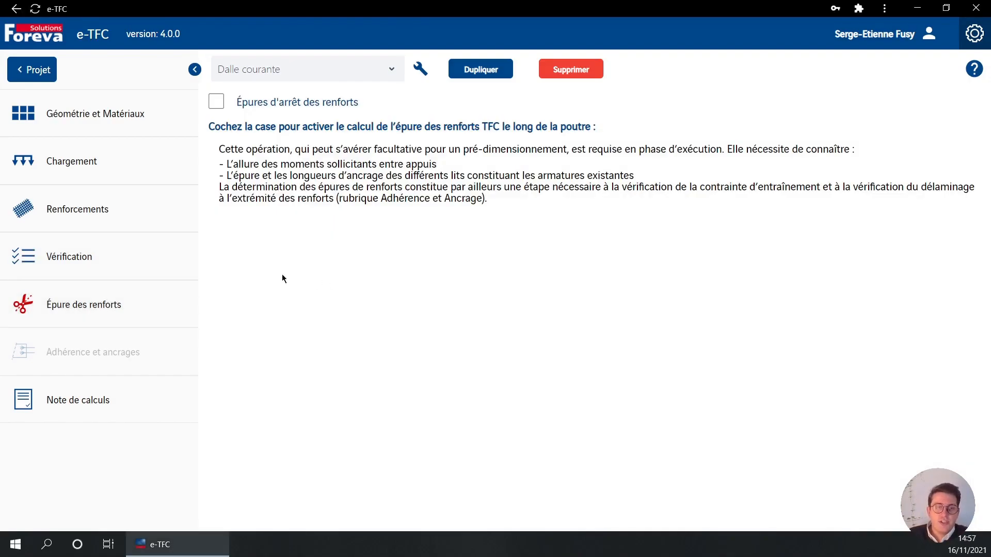
pyautogui.click(262, 103)
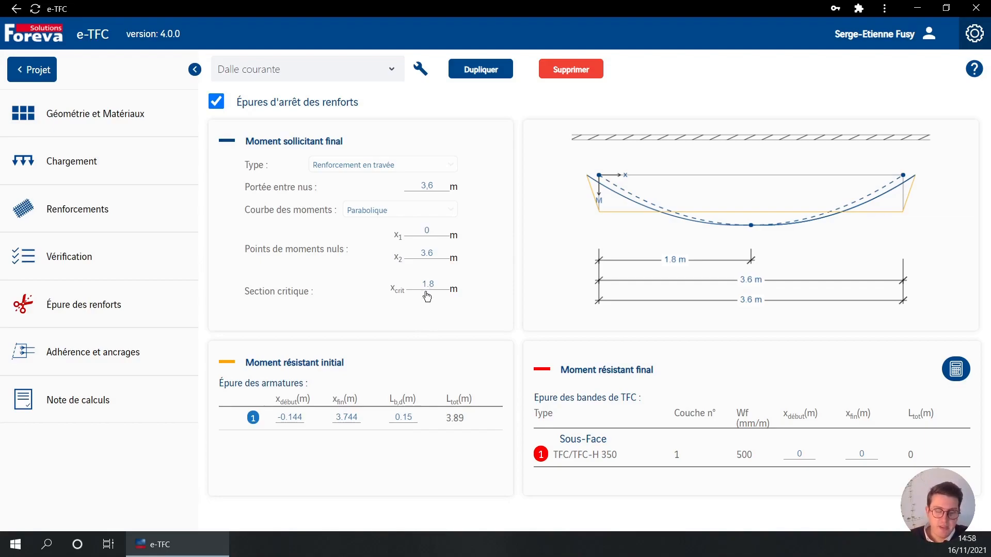
pyautogui.click(454, 166)
pyautogui.click(454, 168)
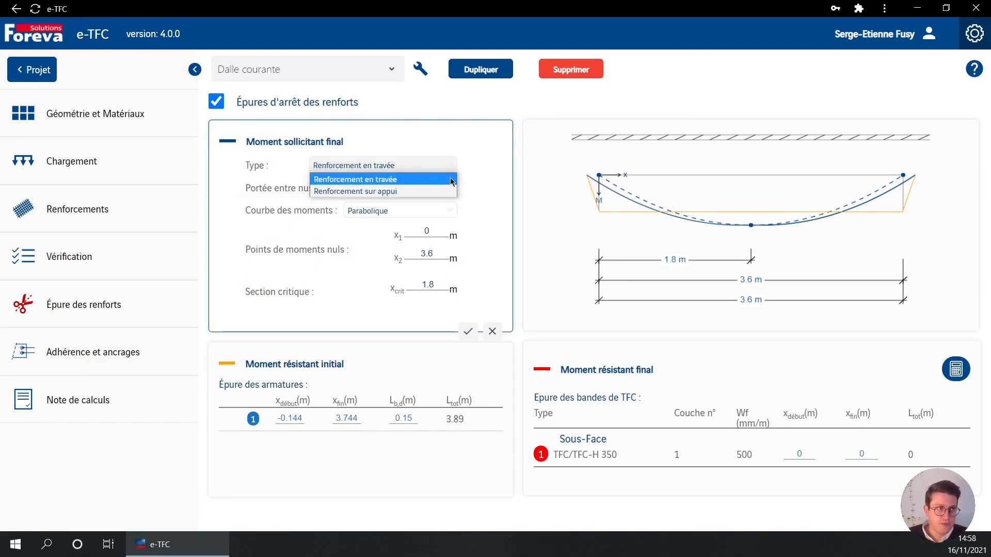
pyautogui.click(487, 190)
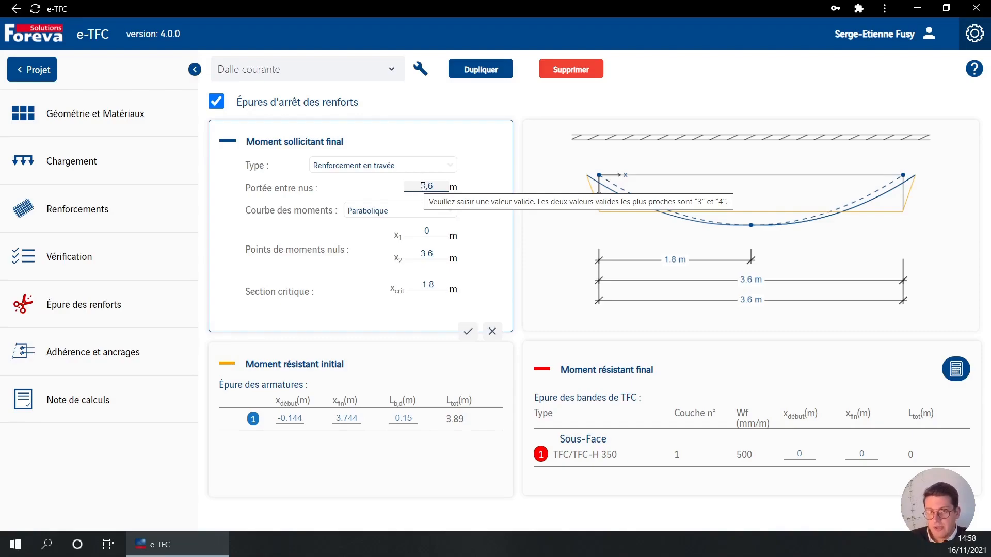
pyautogui.moveTo(418, 185); pyautogui.dragTo(484, 191)
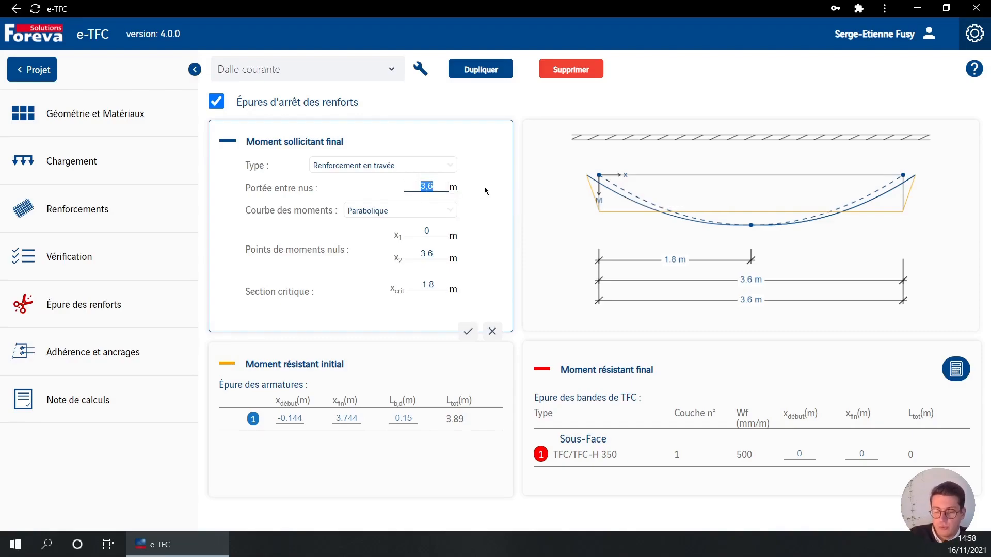
pyautogui.write('4.8')
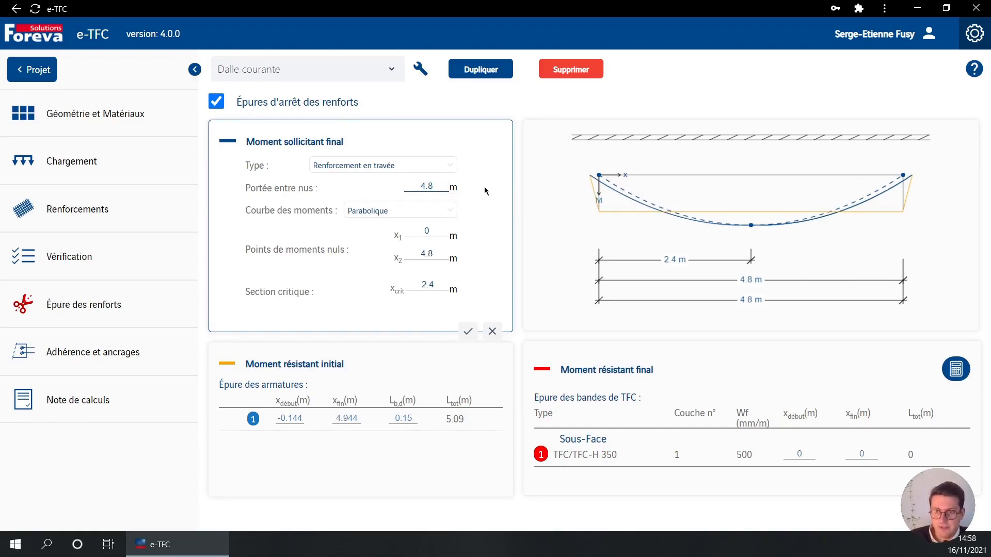
# - Set the zero-moment points (Points de moments nuls) to x1 = -0.1 m and x2 = 4.9 m for the parabolic moment curve
pyautogui.doubleClick(432, 230)
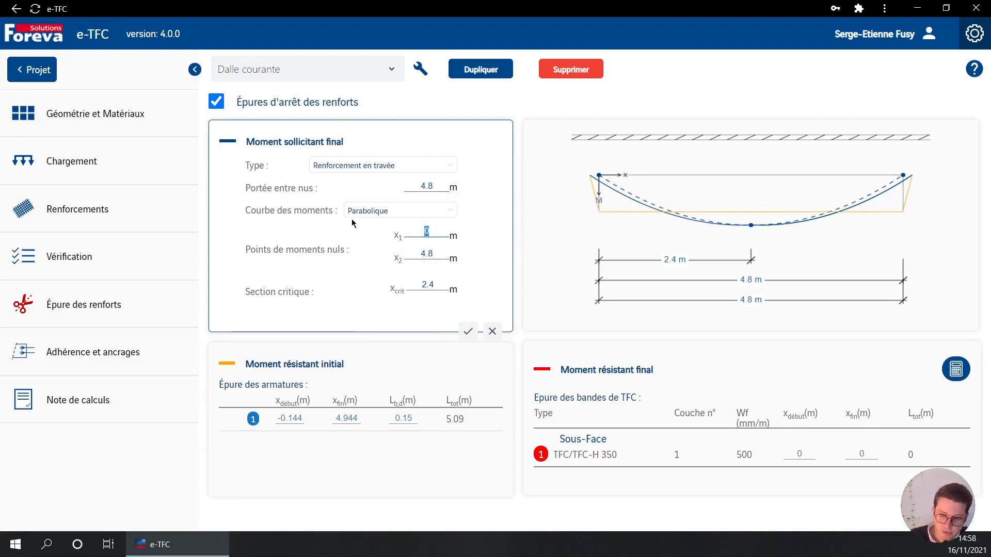
pyautogui.write('-0')
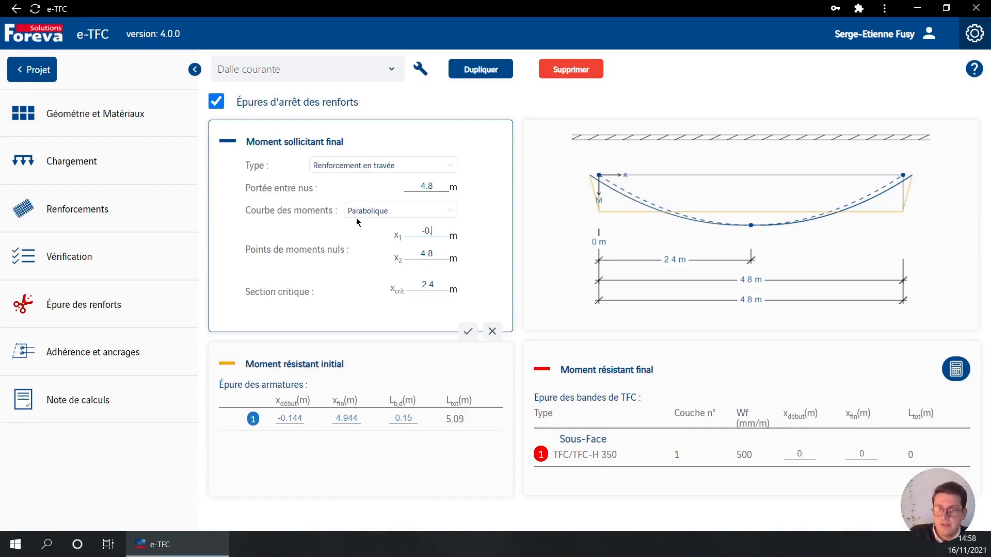
pyautogui.write('.1')
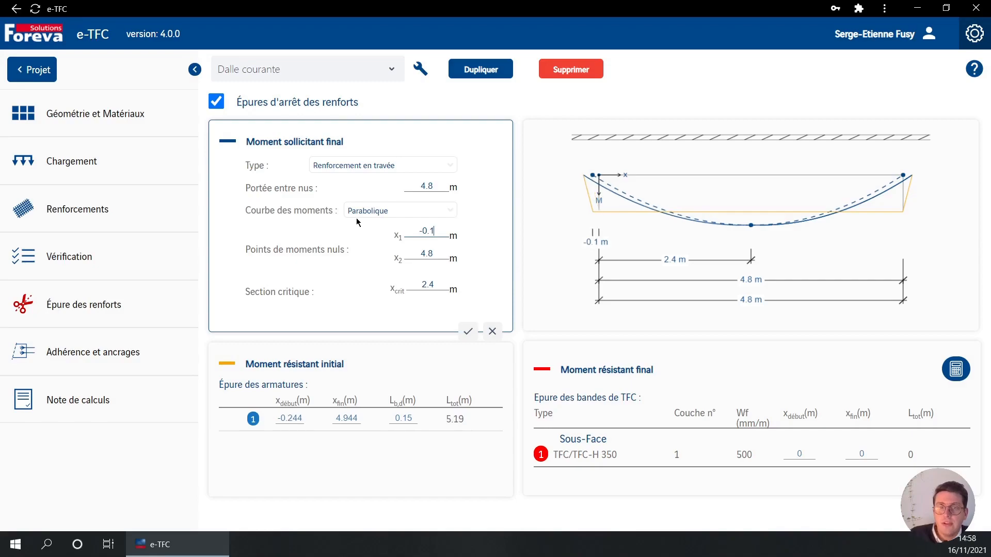
pyautogui.doubleClick(432, 254)
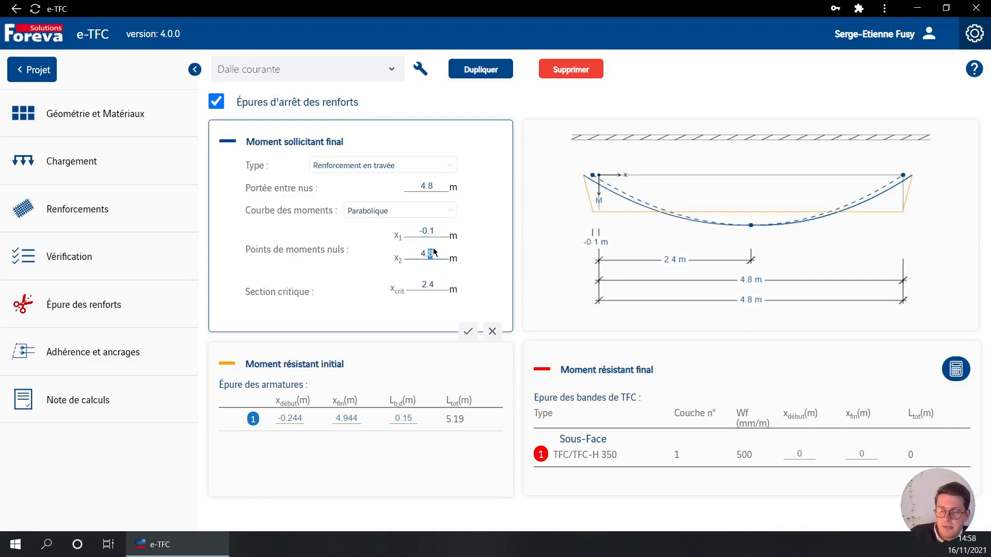
pyautogui.write('9')
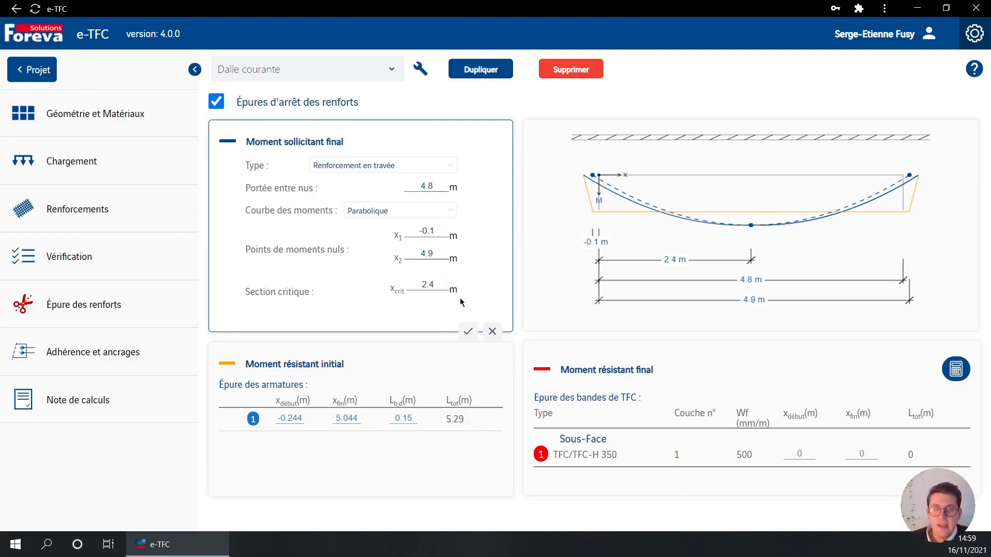
pyautogui.click(436, 287)
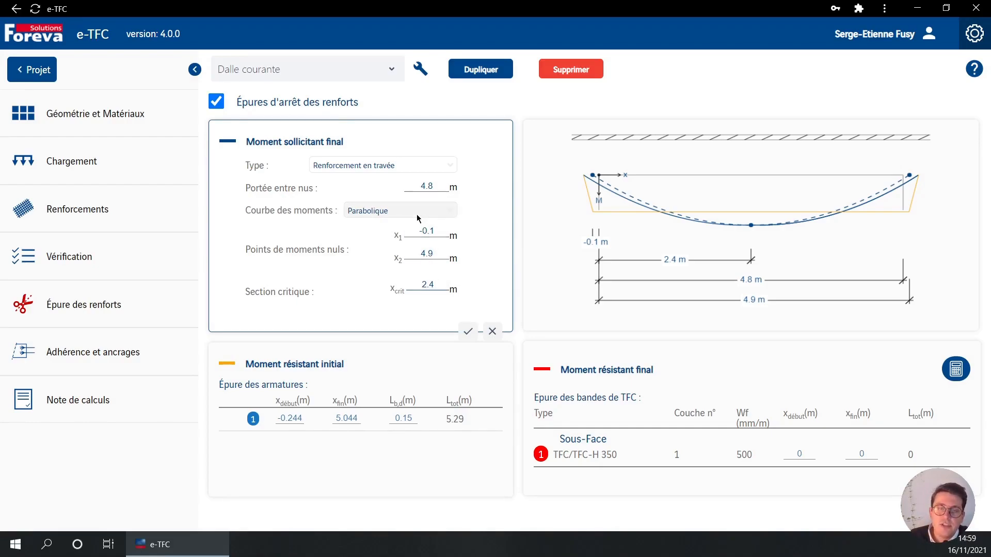
pyautogui.click(375, 212)
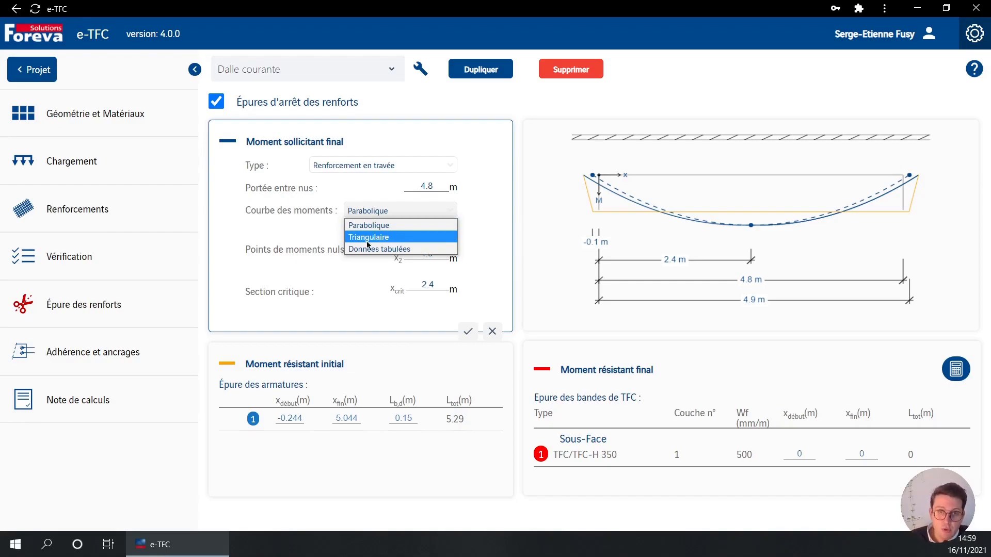
pyautogui.click(275, 215)
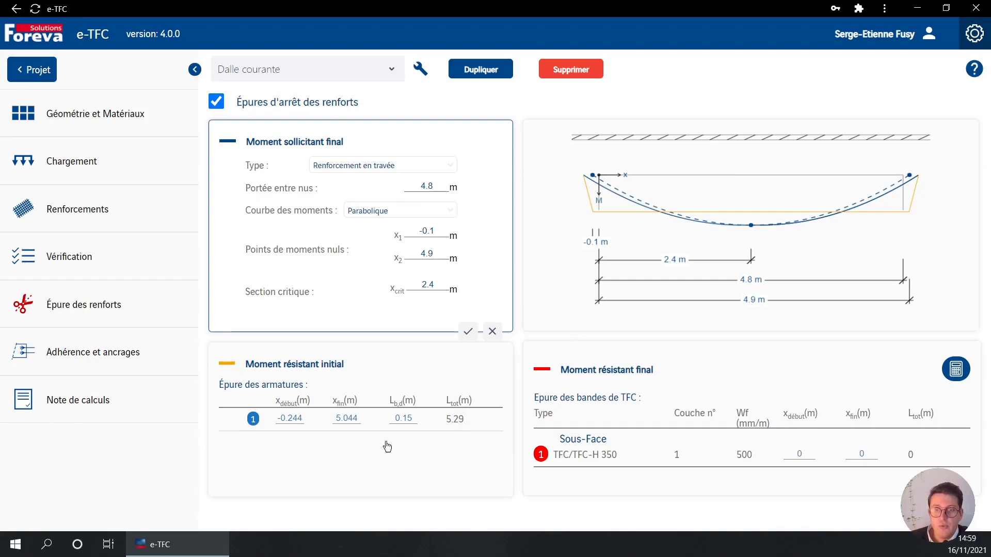
# - Set the existing rebar extent under Moment résistant initial to start at -0.15 m and end at 4.95 m
pyautogui.click(403, 377)
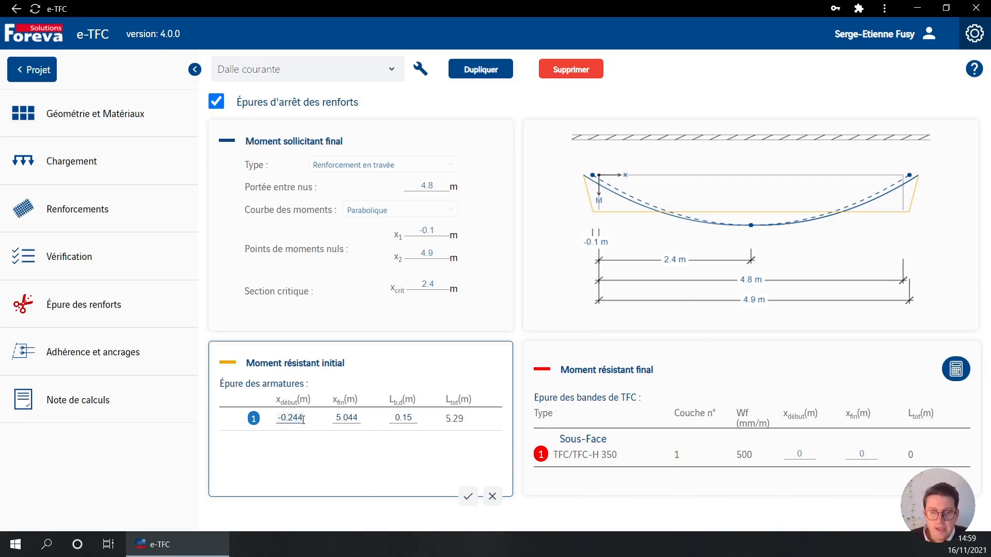
pyautogui.moveTo(303, 419); pyautogui.dragTo(292, 420)
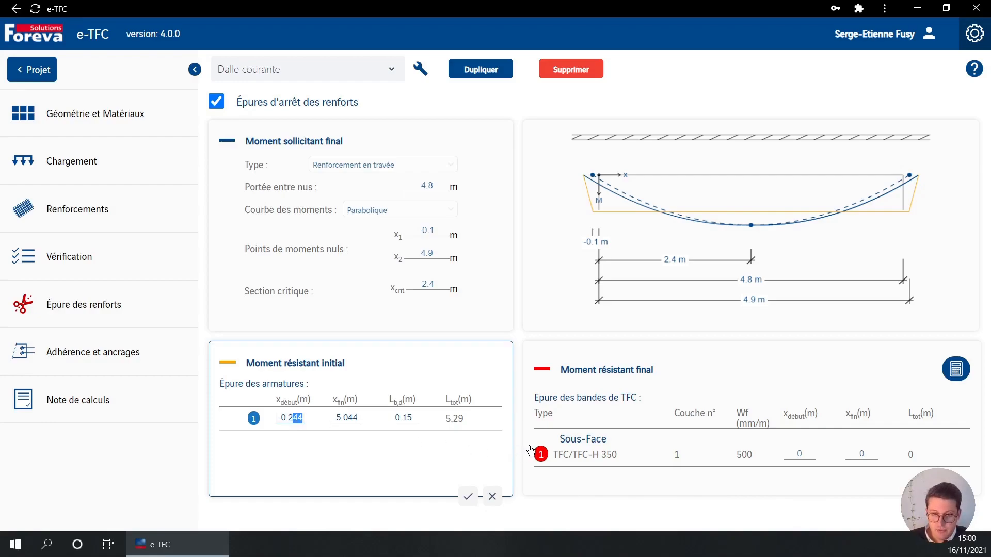
pyautogui.press('BackSpace')
pyautogui.press('BackSpace')
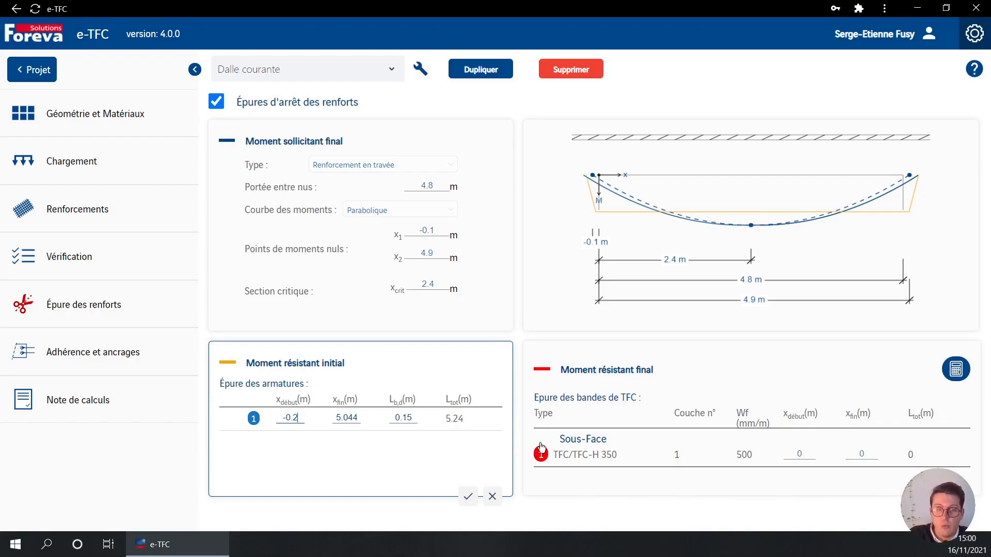
pyautogui.write('15')
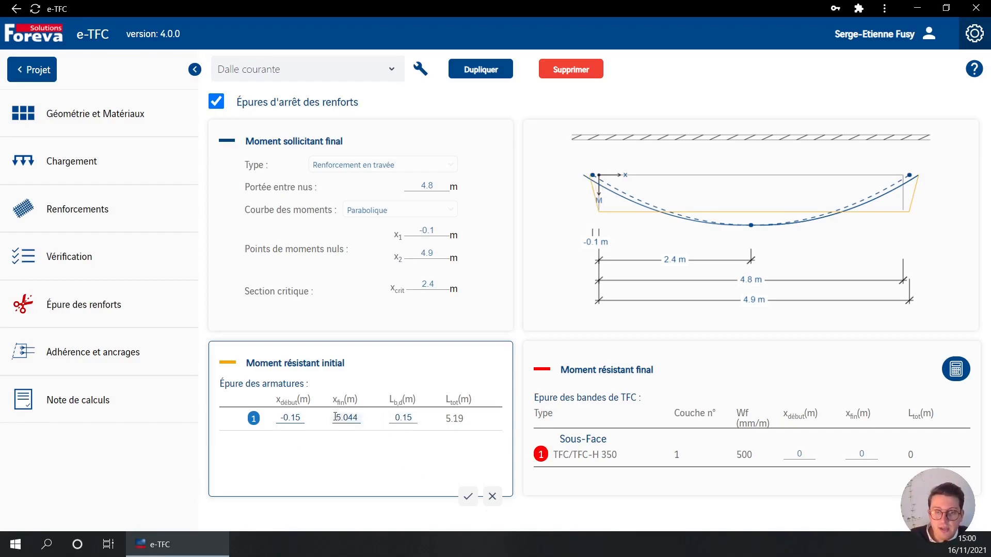
pyautogui.moveTo(335, 417); pyautogui.dragTo(388, 417)
pyautogui.write('4.95')
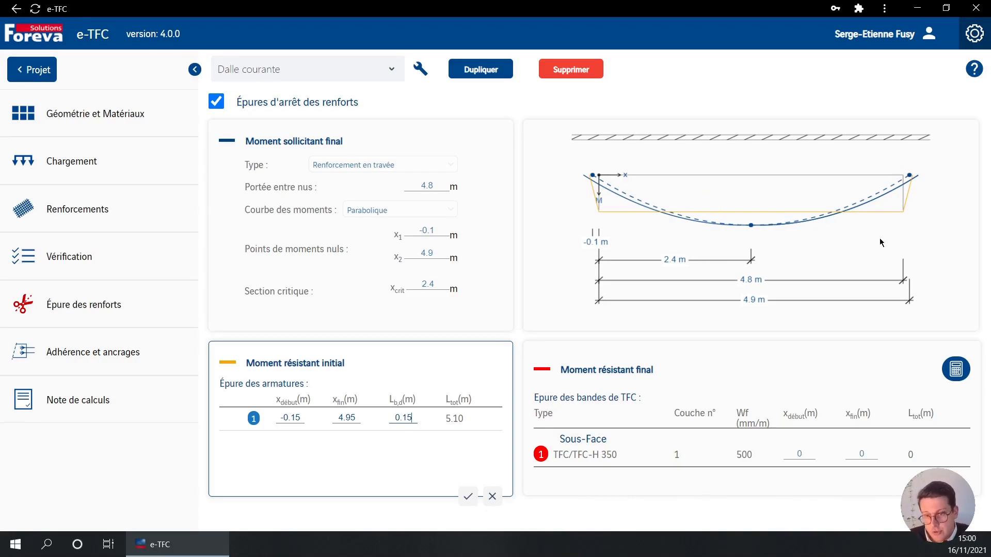
# - Calculate the start and end positions of the TFC/TFC-H 350 strip for the final resisting moment, and check the available moment curve types
pyautogui.click(805, 452)
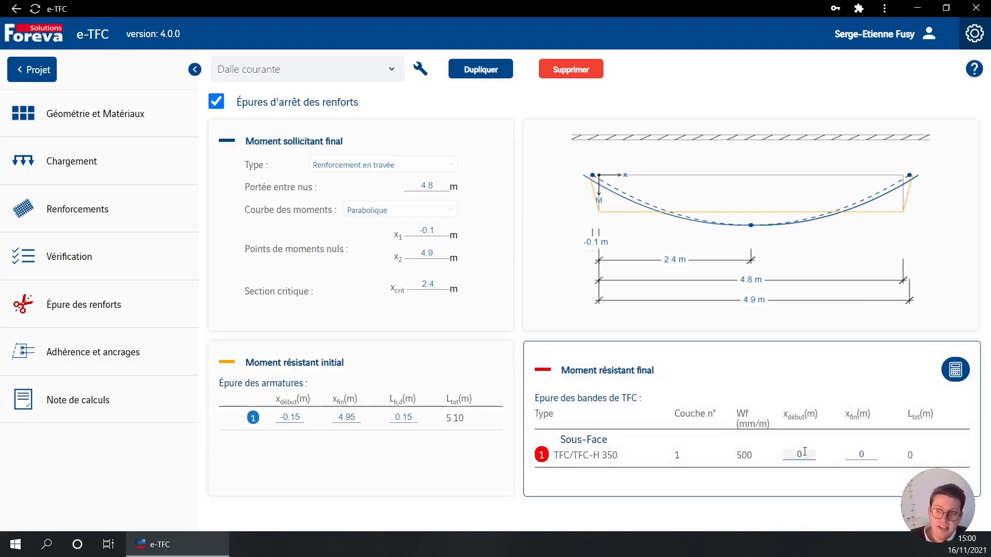
pyautogui.click(871, 454)
pyautogui.click(954, 371)
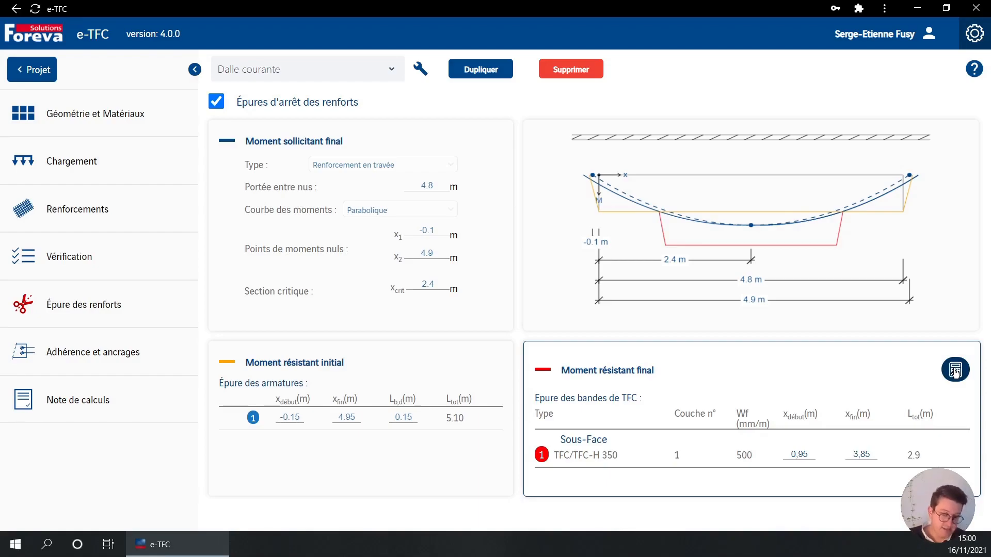
pyautogui.click(393, 216)
pyautogui.click(393, 216)
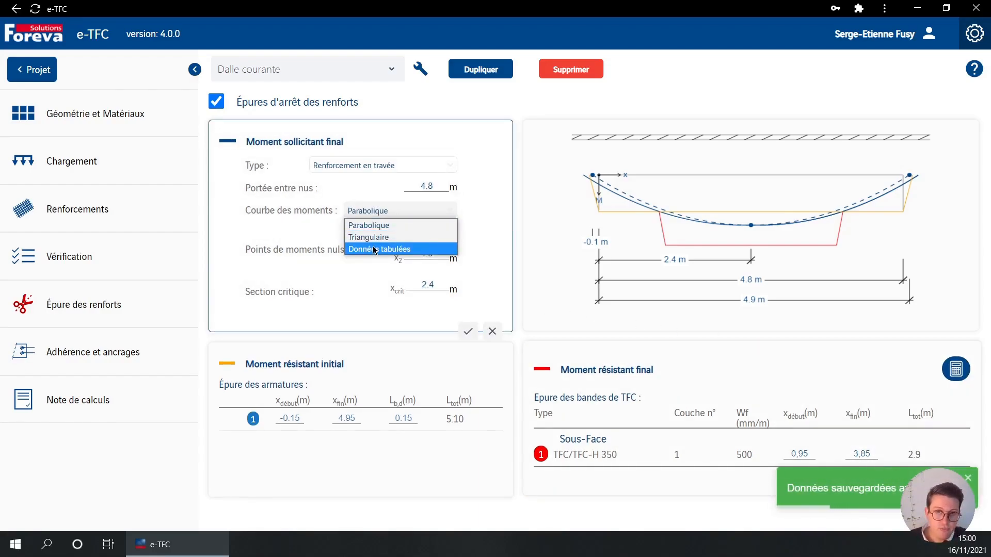
pyautogui.click(489, 209)
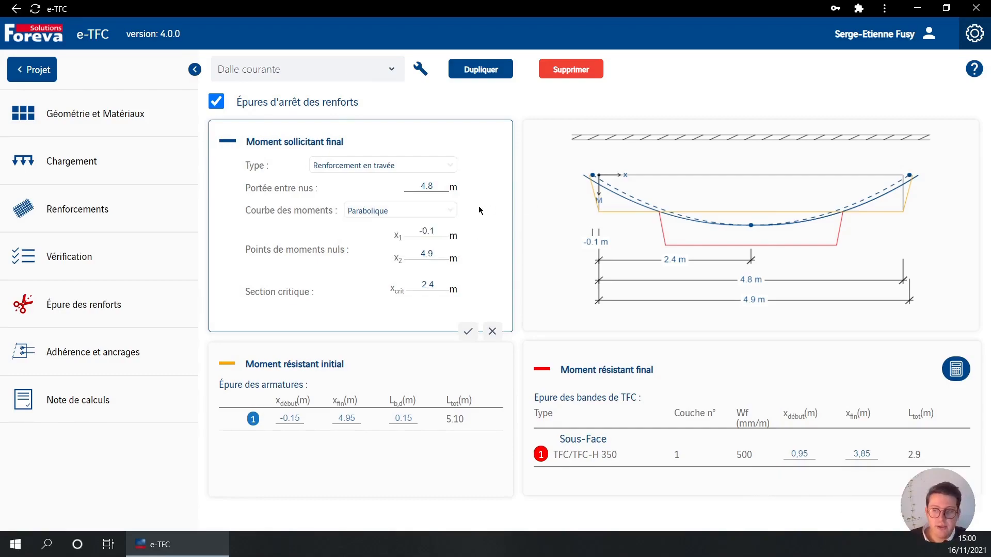
pyautogui.click(781, 439)
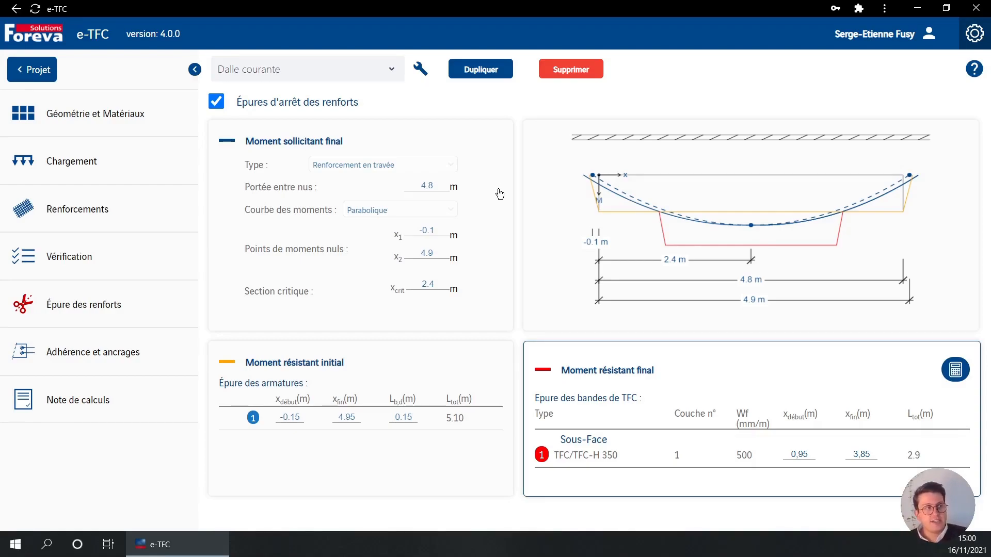
# - Examine the Adhérence et ancrages results, covering the shear stress diagram for Renfort TFC 1 and the end delamination check
pyautogui.click(106, 353)
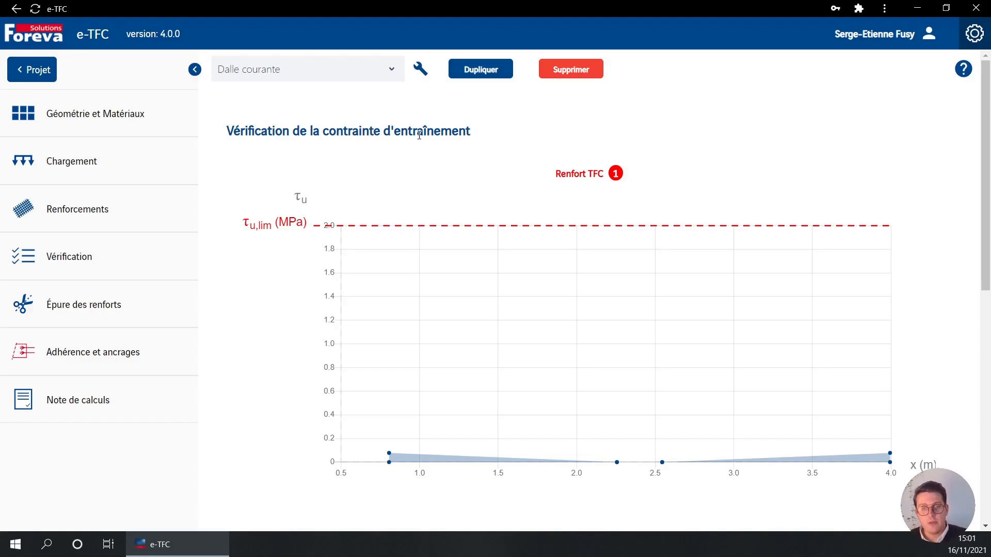
pyautogui.scroll(-5, 392, 248)
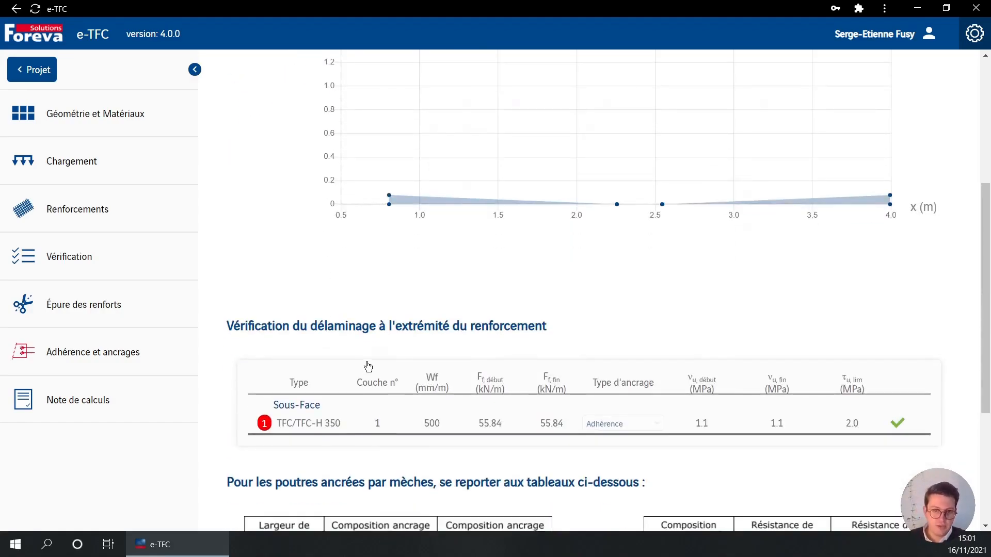
pyautogui.scroll(4, 367, 365)
pyautogui.scroll(2, 425, 399)
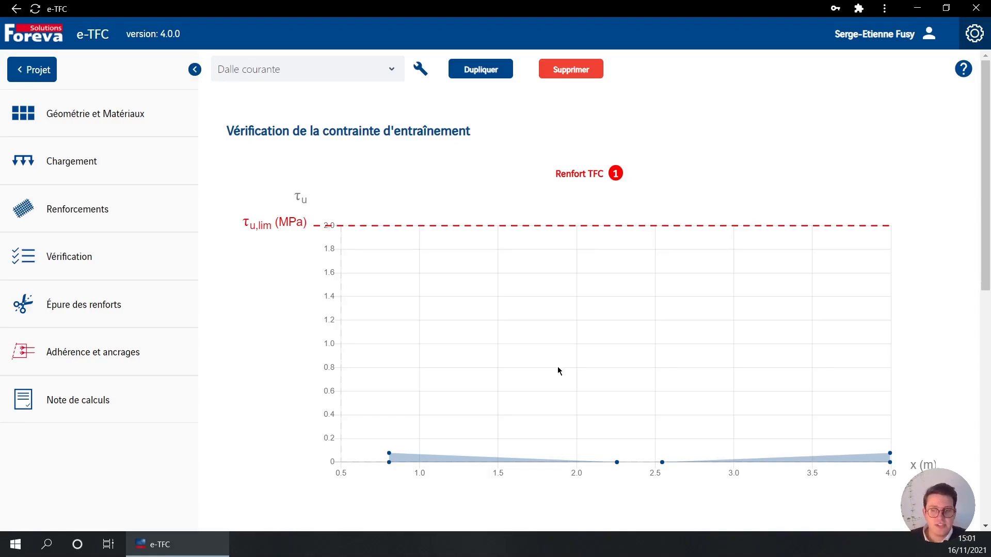
pyautogui.scroll(-7, 541, 360)
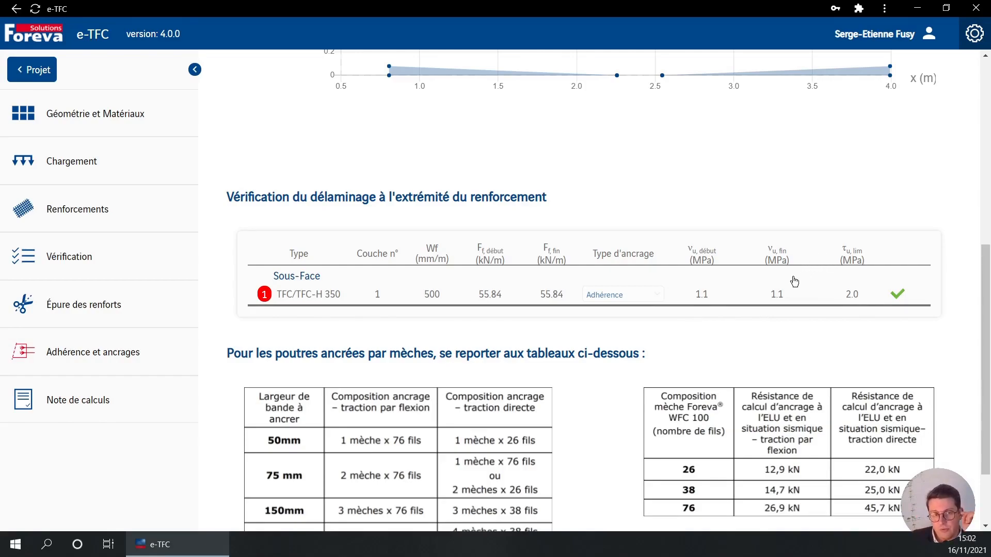
# - Compare the strip ends on the curtailment diagram with the delamination verification at the ends of the reinforcement
pyautogui.click(106, 318)
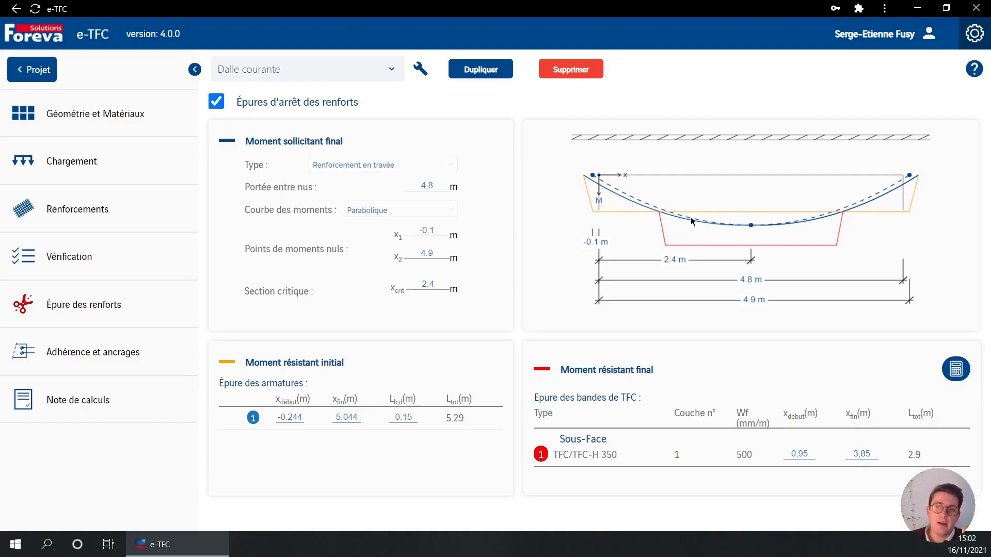
pyautogui.click(82, 364)
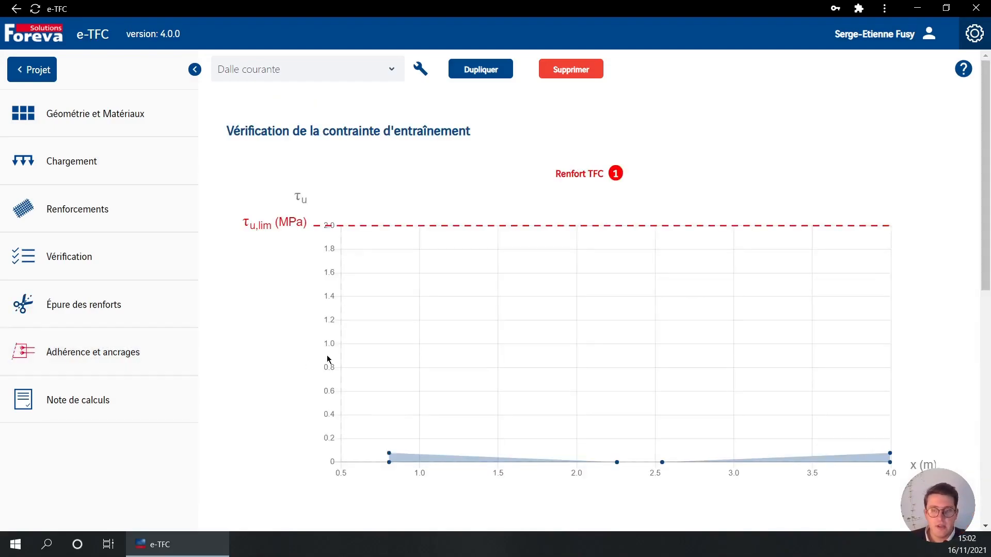
pyautogui.scroll(-2, 664, 356)
pyautogui.scroll(-5, 665, 367)
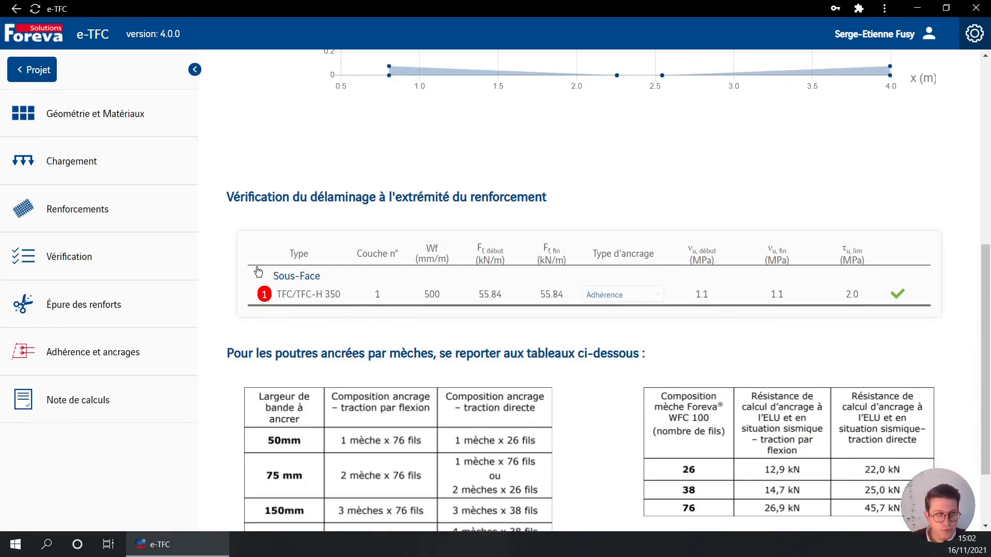
pyautogui.click(101, 318)
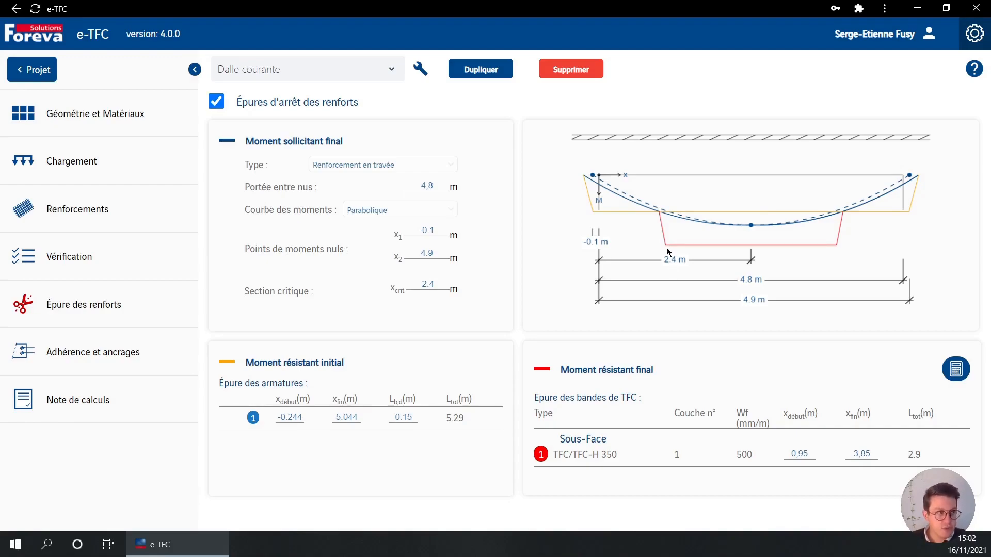
pyautogui.click(97, 359)
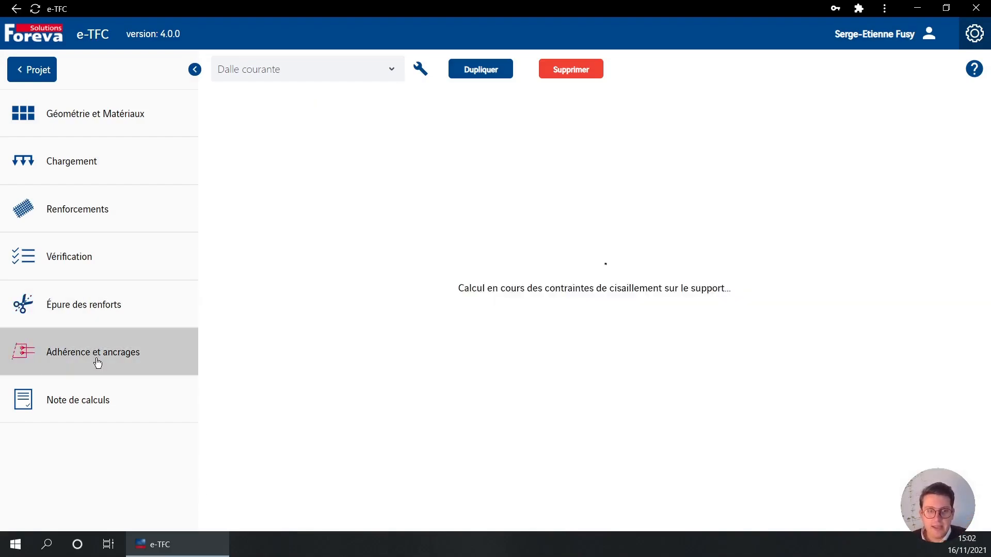
pyautogui.scroll(-4, 516, 341)
pyautogui.scroll(-1, 525, 363)
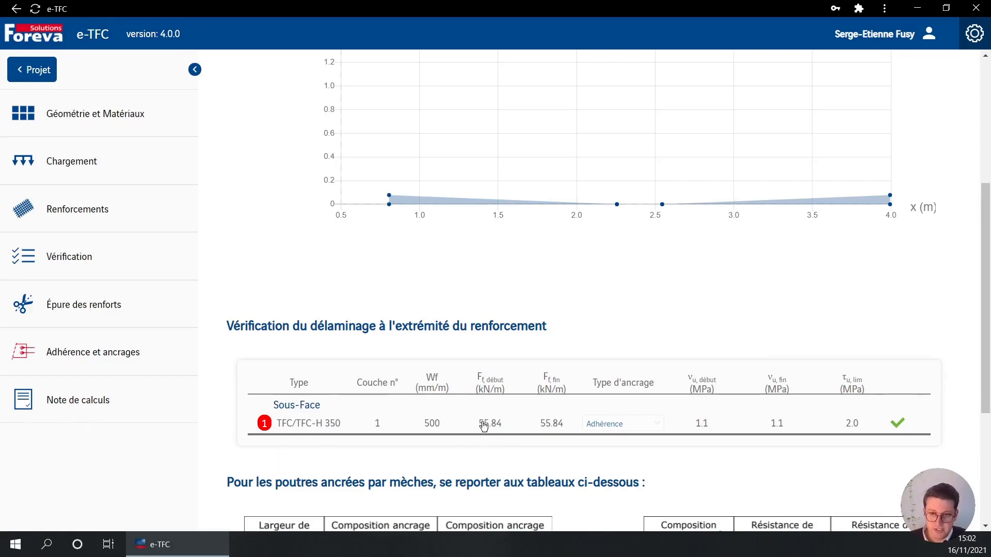
# - Examine the strip's end force, width Wf and start shear stress in the end delamination table, with anchorage type Adhérence
pyautogui.moveTo(479, 424); pyautogui.dragTo(502, 426)
pyautogui.doubleClick(501, 424)
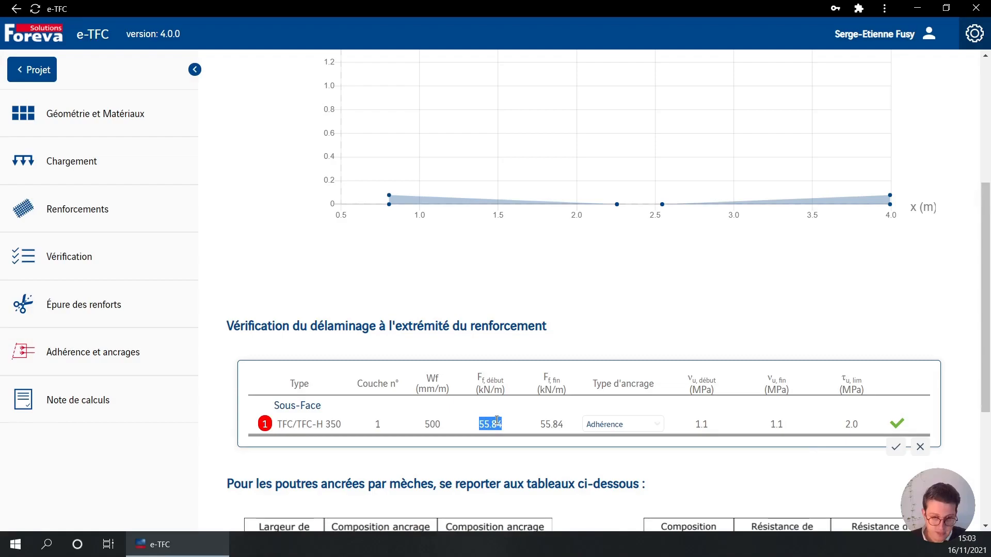
pyautogui.moveTo(446, 423); pyautogui.dragTo(425, 424)
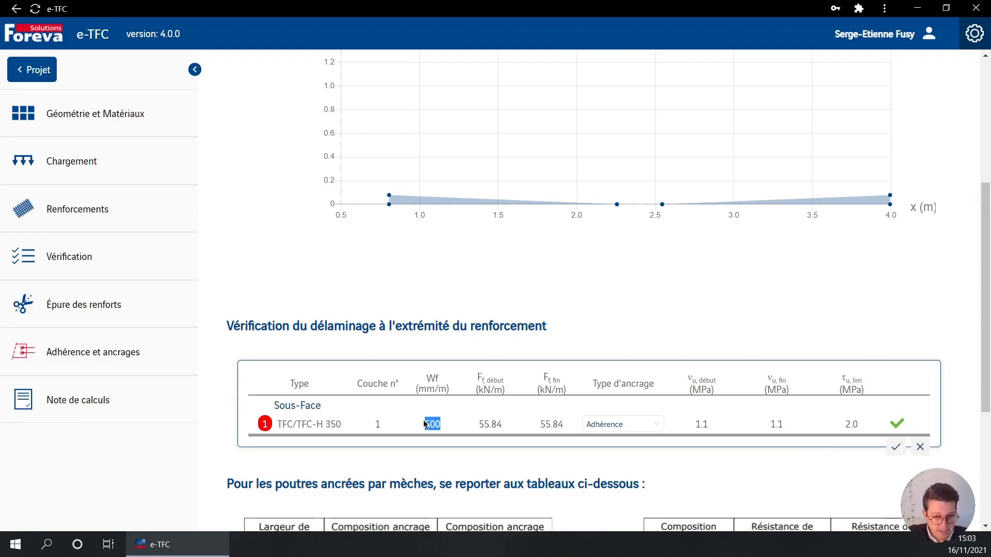
pyautogui.moveTo(476, 374); pyautogui.dragTo(519, 389)
pyautogui.moveTo(440, 377); pyautogui.dragTo(430, 375)
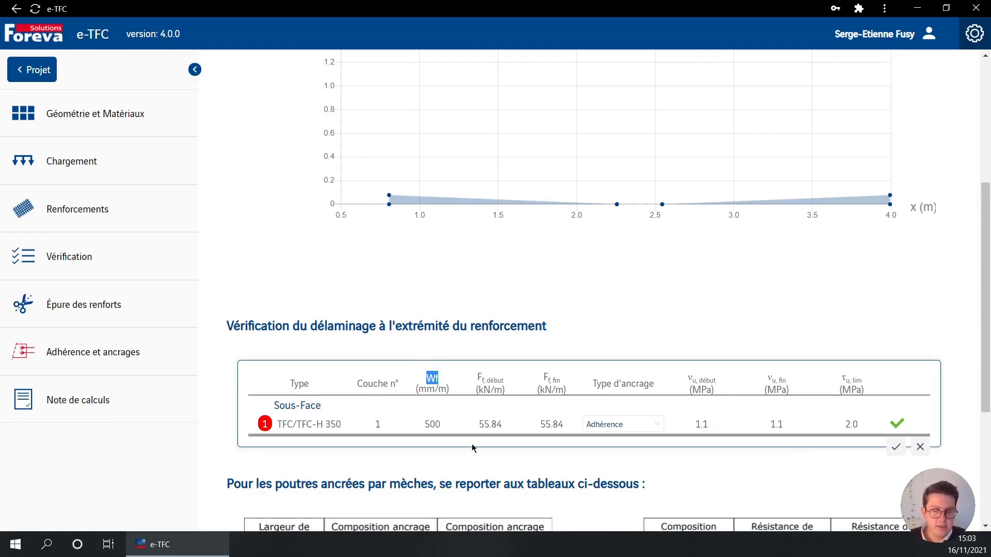
pyautogui.doubleClick(702, 424)
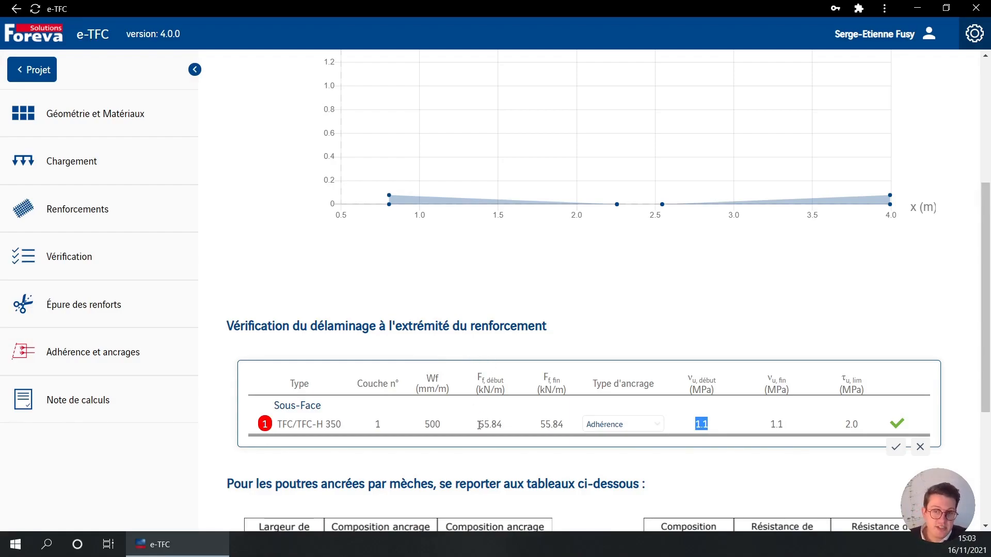
pyautogui.moveTo(478, 424); pyautogui.dragTo(512, 429)
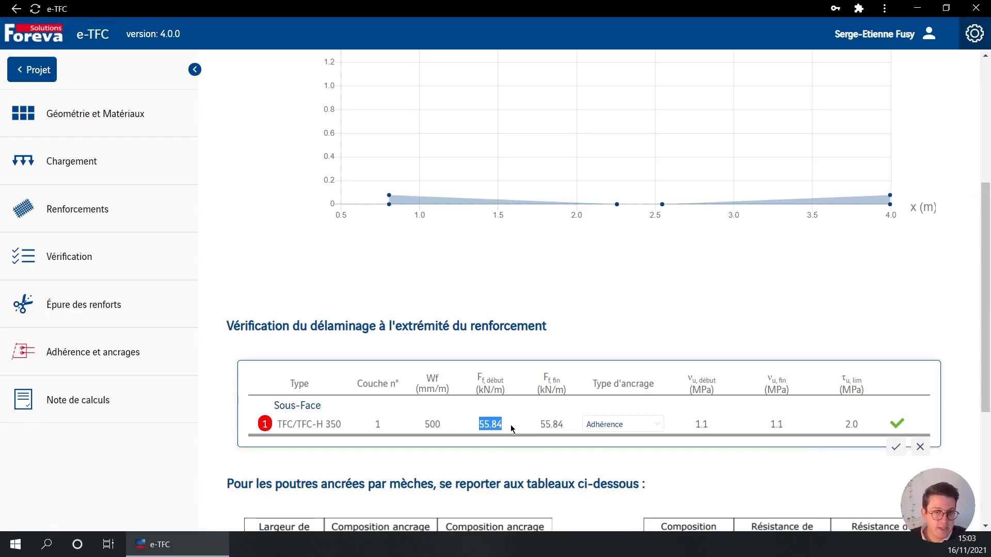
# - Lengthen the TFC/TFC-H 350 strip in the curtailment definition, setting its start to 0.75 m and its end to 4.05 m
pyautogui.click(105, 316)
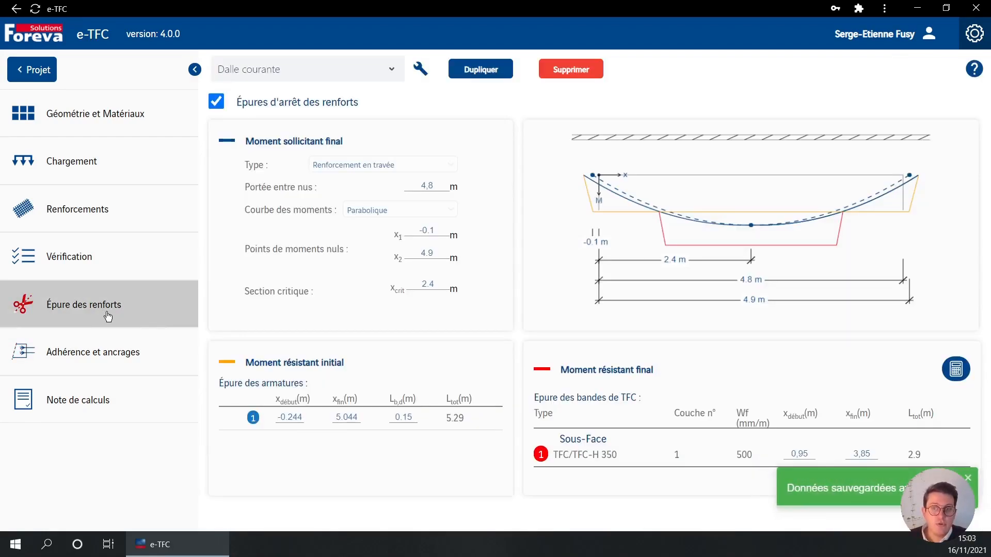
pyautogui.click(809, 455)
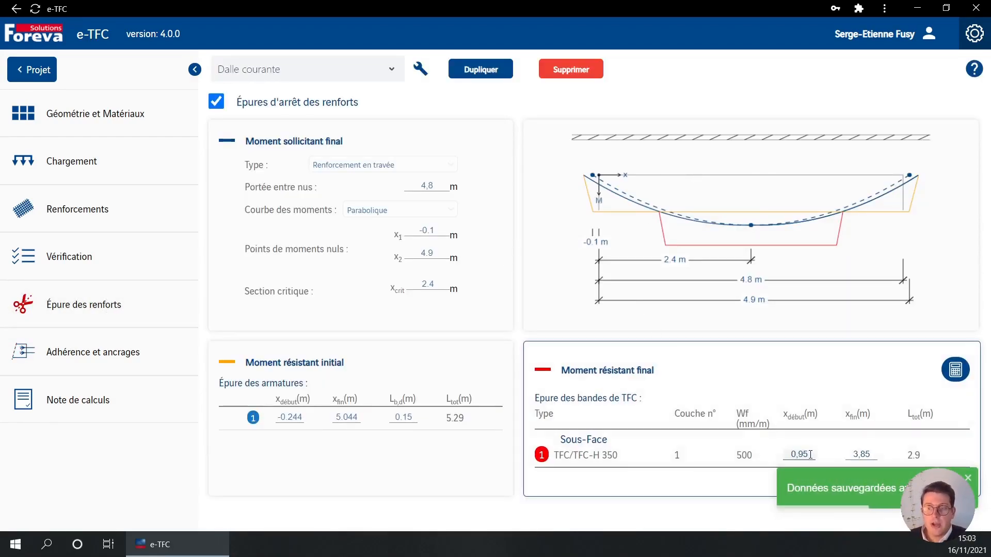
pyautogui.moveTo(803, 454); pyautogui.dragTo(799, 454)
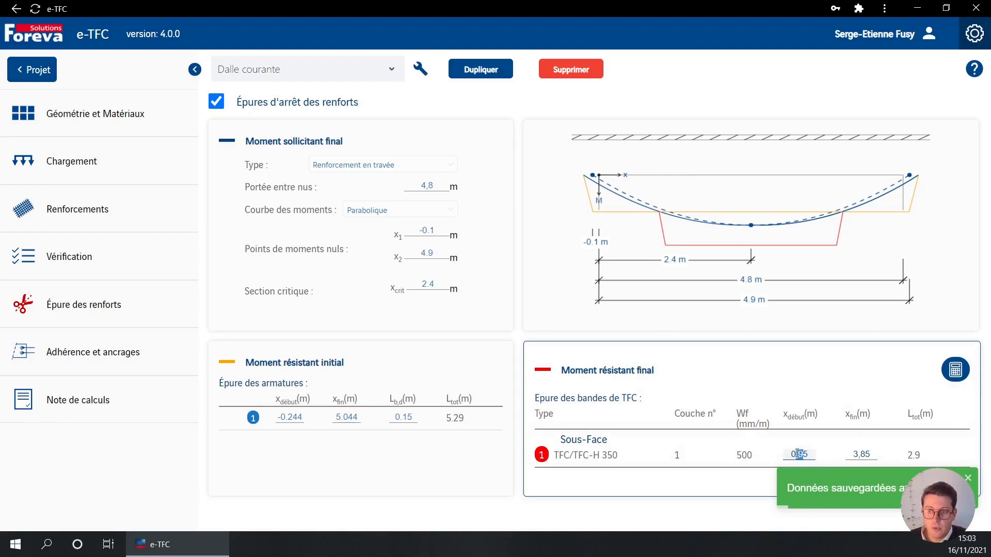
pyautogui.write('7')
pyautogui.click(862, 454)
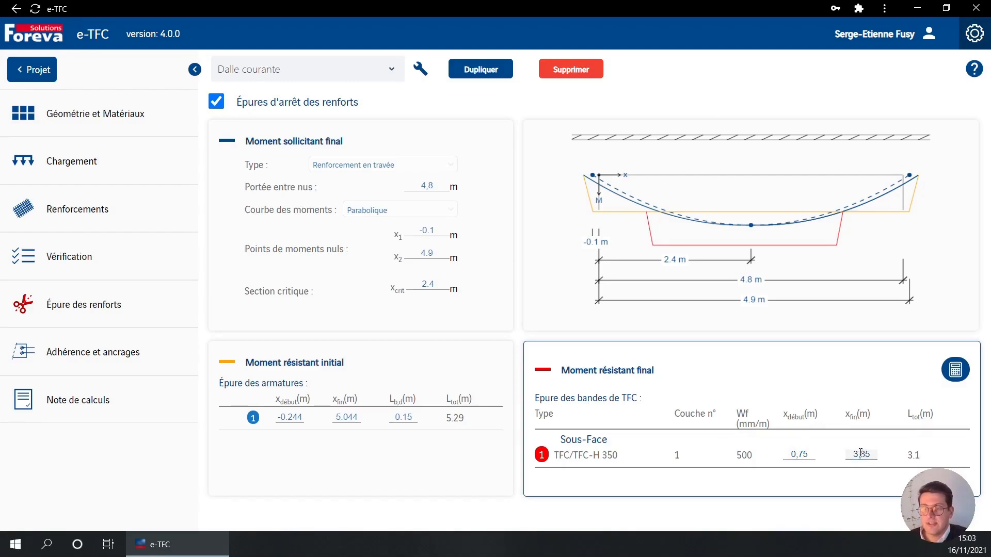
pyautogui.moveTo(865, 455); pyautogui.dragTo(854, 450)
pyautogui.write('4.05')
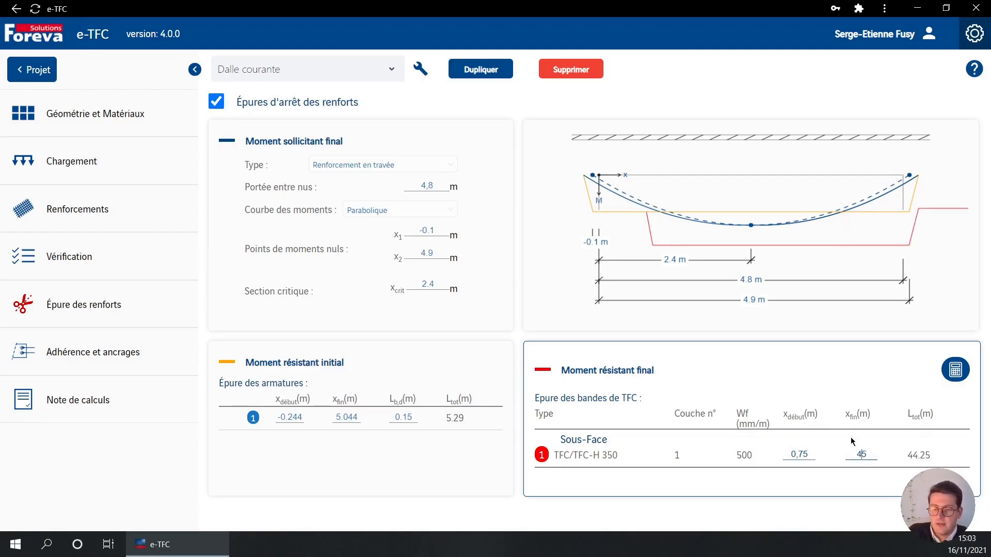
pyautogui.press('BackSpace')
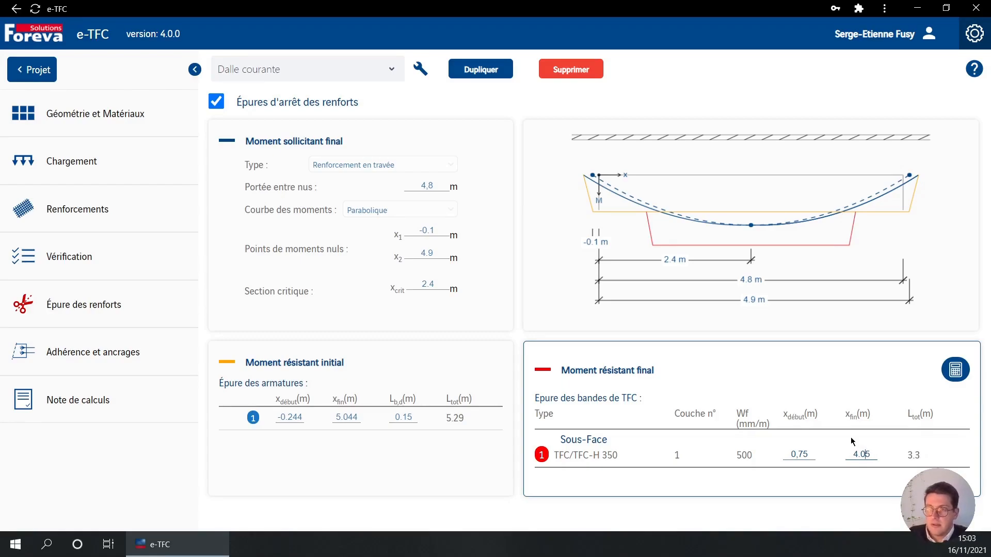
pyautogui.press('Tab')
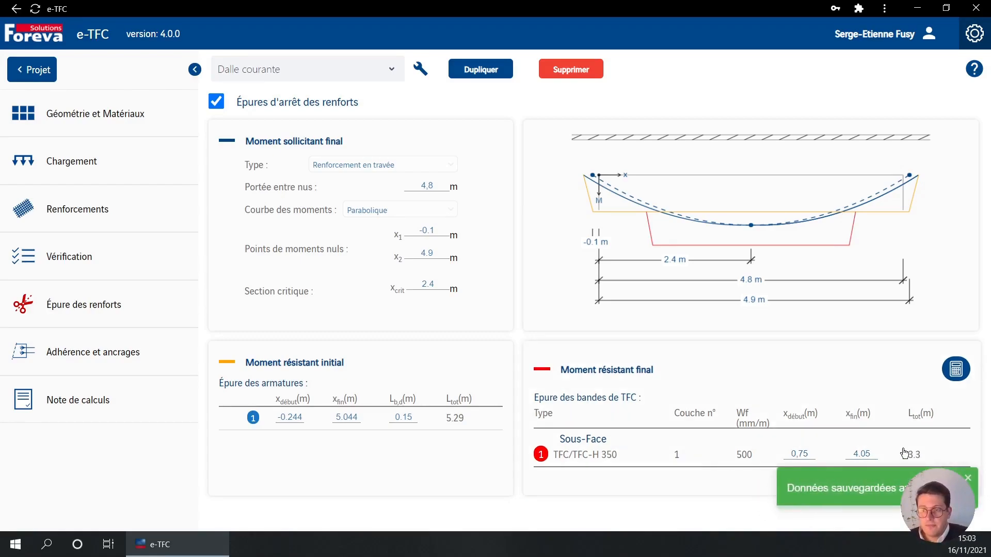
# - Recheck the end delamination verification for the lengthened strip, comparing the start shear stress with the limit stress
pyautogui.click(104, 372)
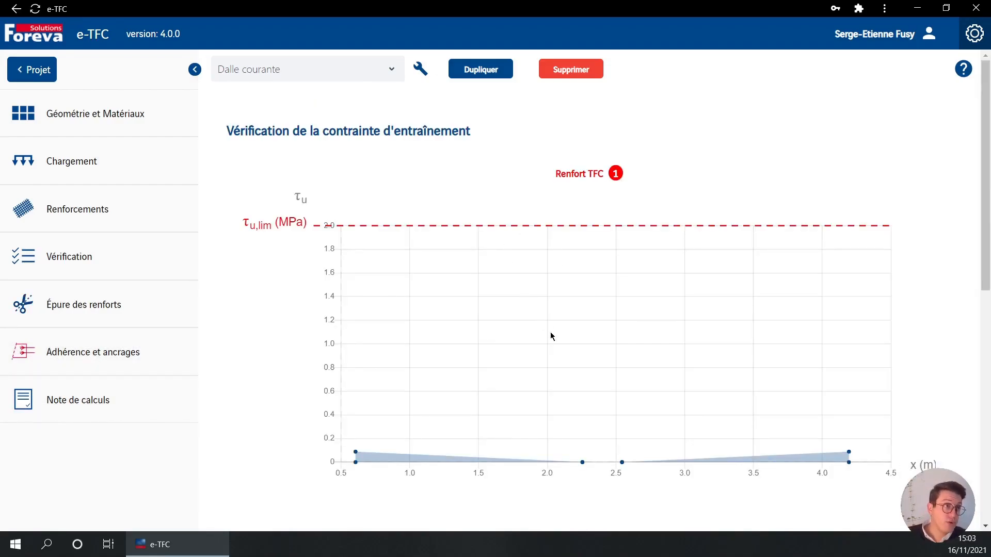
pyautogui.scroll(-5, 598, 333)
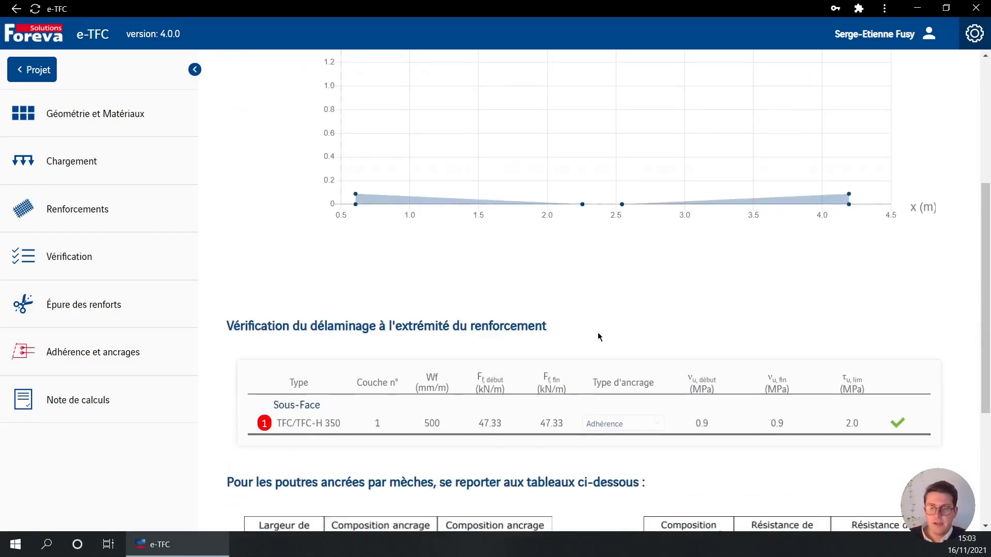
pyautogui.moveTo(695, 424); pyautogui.dragTo(712, 431)
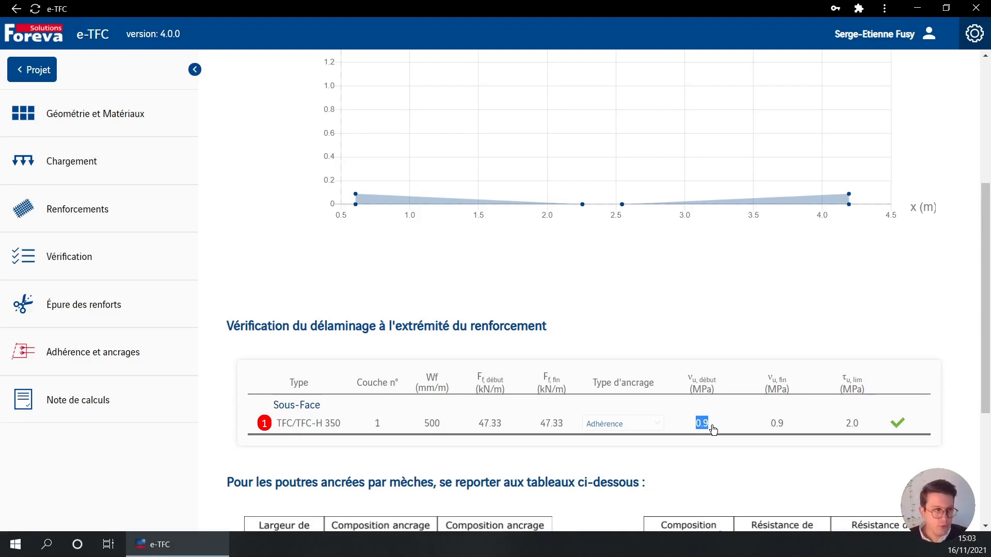
pyautogui.moveTo(713, 427); pyautogui.dragTo(714, 428)
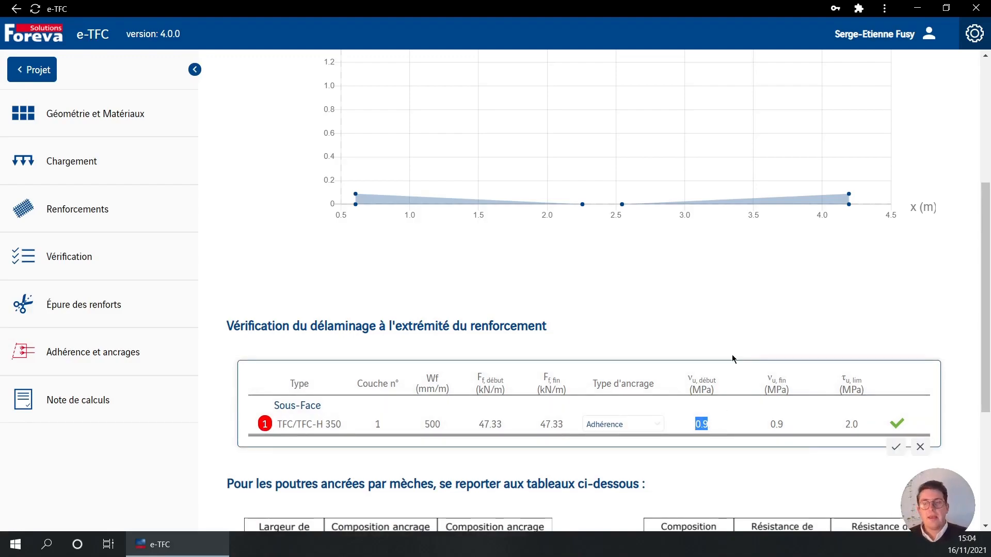
pyautogui.moveTo(845, 432); pyautogui.dragTo(858, 435)
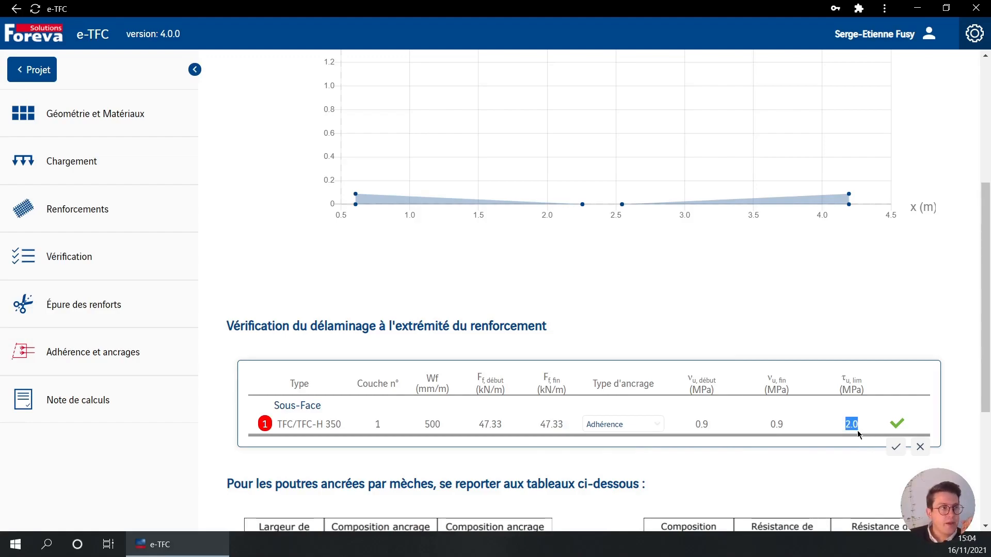
# - Review the pull-off test input among the concrete properties and relate it to the limit stress in the bond verification
pyautogui.click(113, 110)
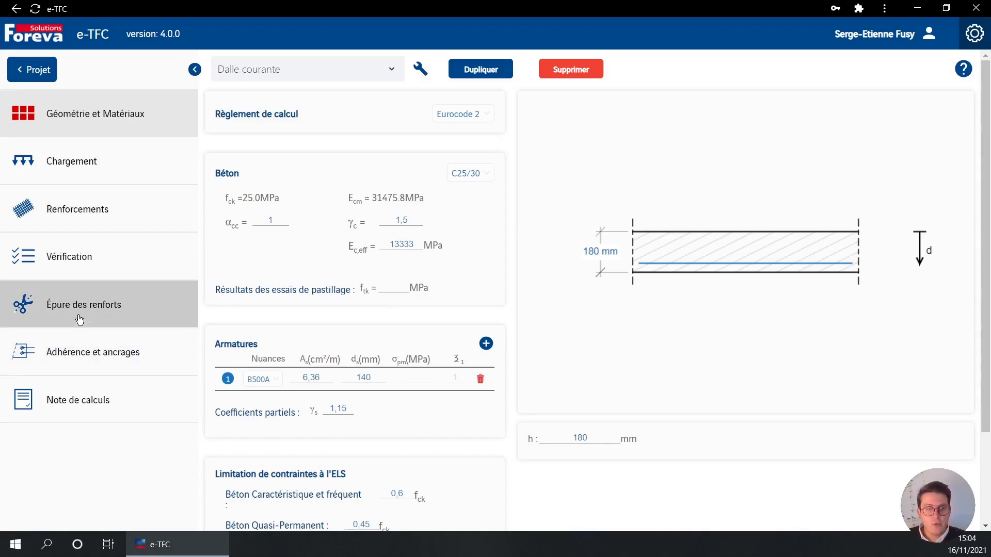
pyautogui.click(97, 358)
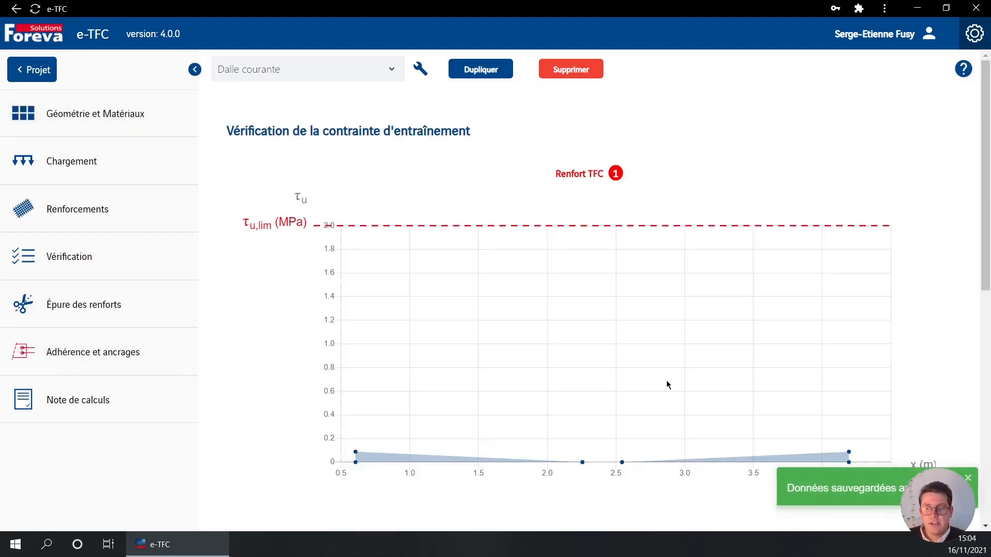
pyautogui.scroll(-7, 668, 385)
pyautogui.scroll(7, 852, 297)
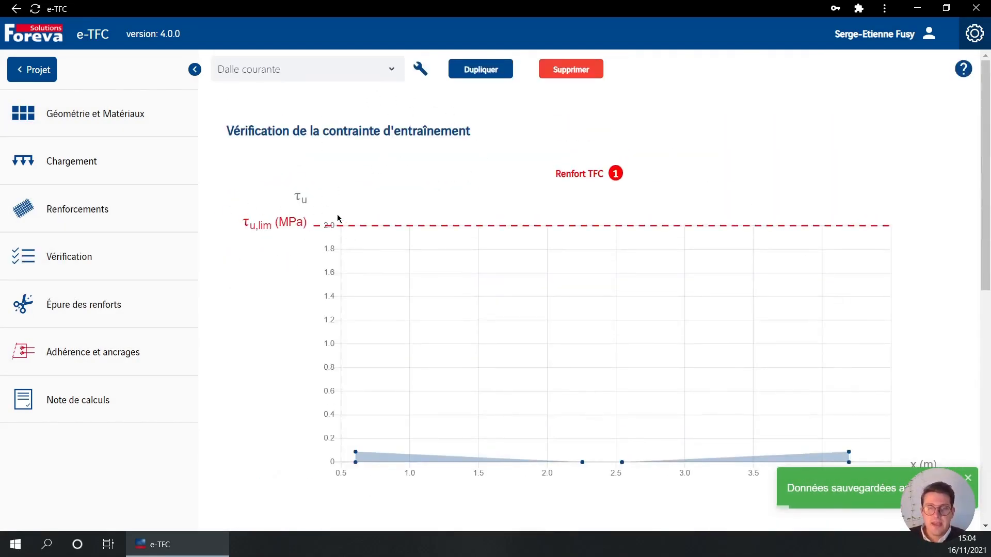
pyautogui.scroll(-5, 336, 215)
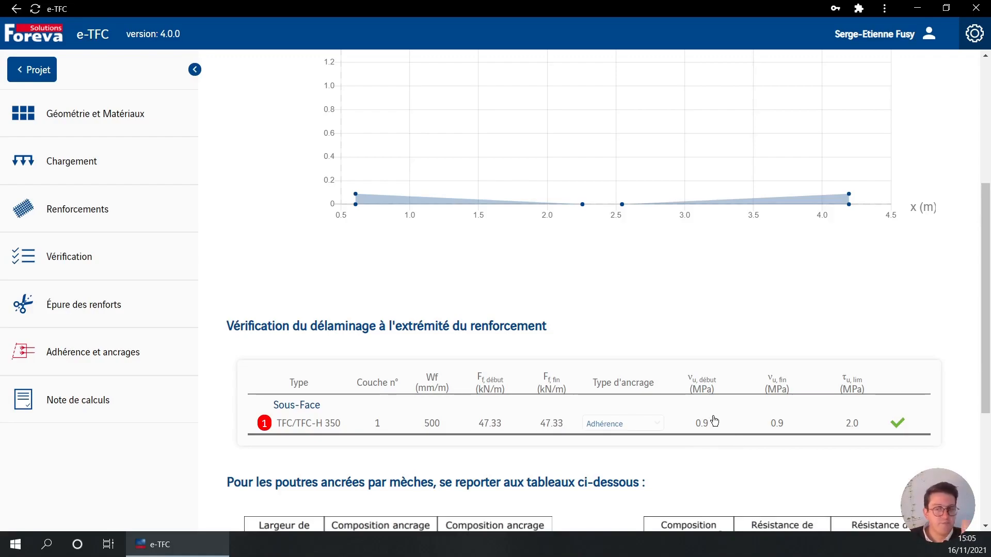
# - Change the strip's anchorage type to Mèche(s) in the end delamination table and save the change
pyautogui.click(657, 424)
pyautogui.click(658, 428)
pyautogui.click(652, 439)
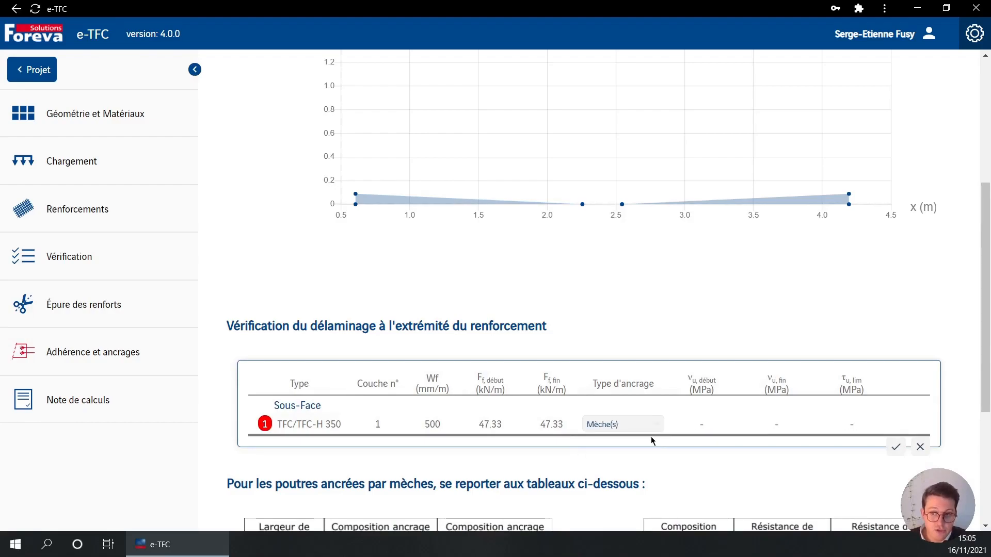
pyautogui.click(657, 345)
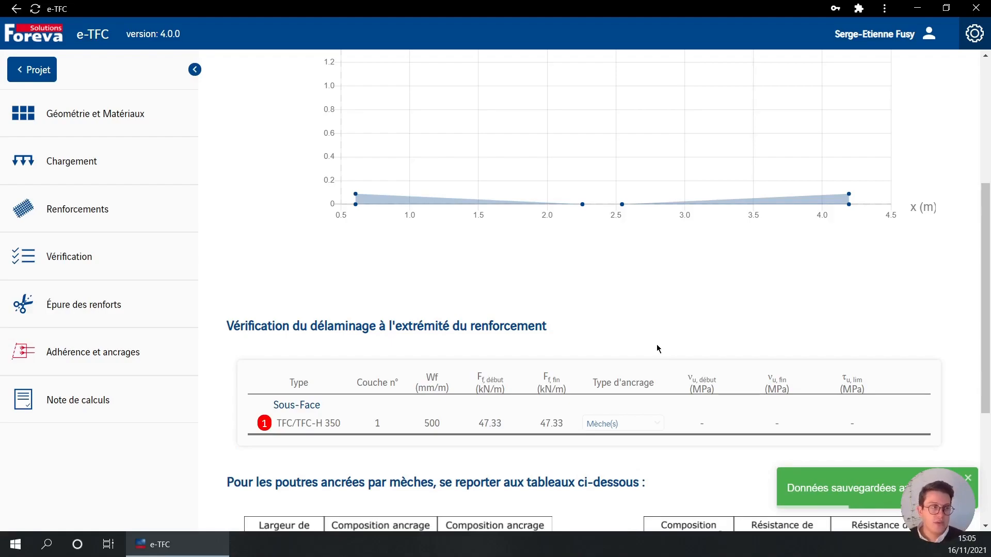
# - Examine the wick anchorage tables, covering wick composition by strip width, especially 150 mm, and design resistances
pyautogui.scroll(-4, 600, 348)
pyautogui.scroll(-1, 600, 348)
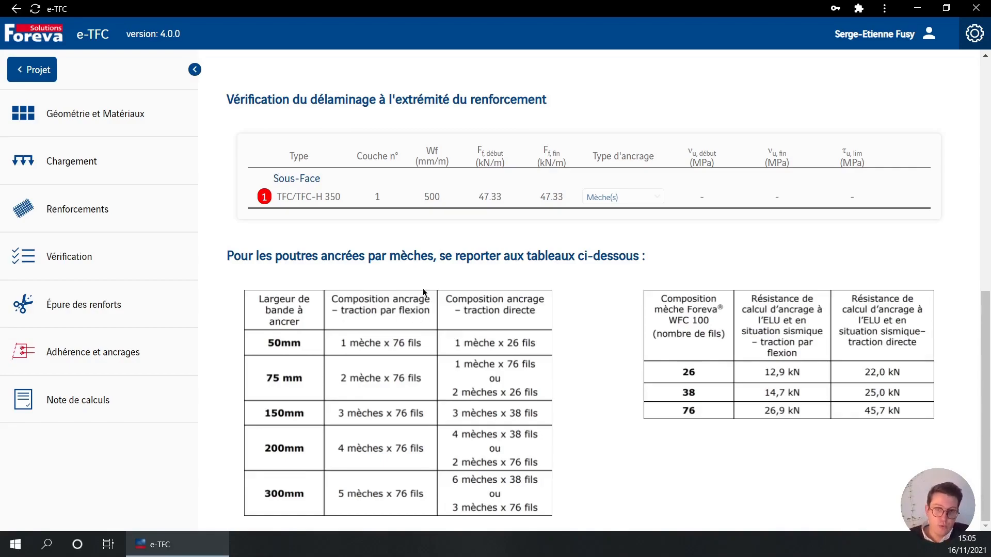
pyautogui.moveTo(264, 417); pyautogui.dragTo(338, 421)
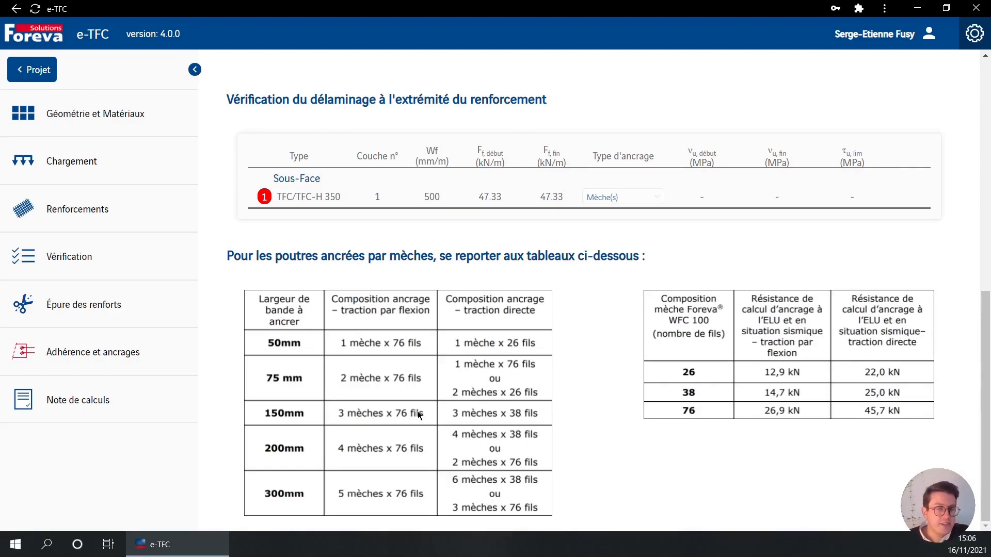
# - Set the TFC/TFC-H 350 strip's anchorage type back to Adhérence
pyautogui.click(614, 196)
pyautogui.click(626, 194)
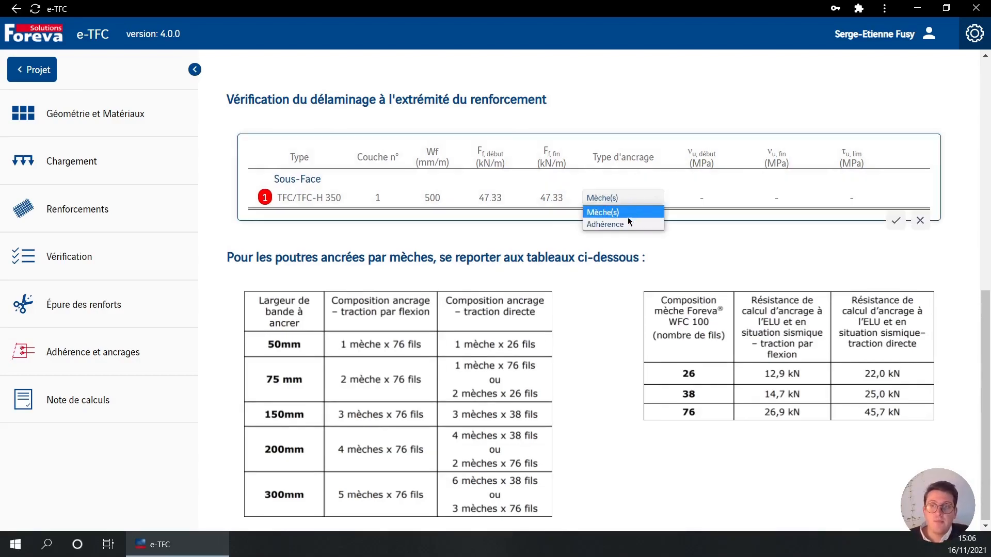
pyautogui.click(628, 223)
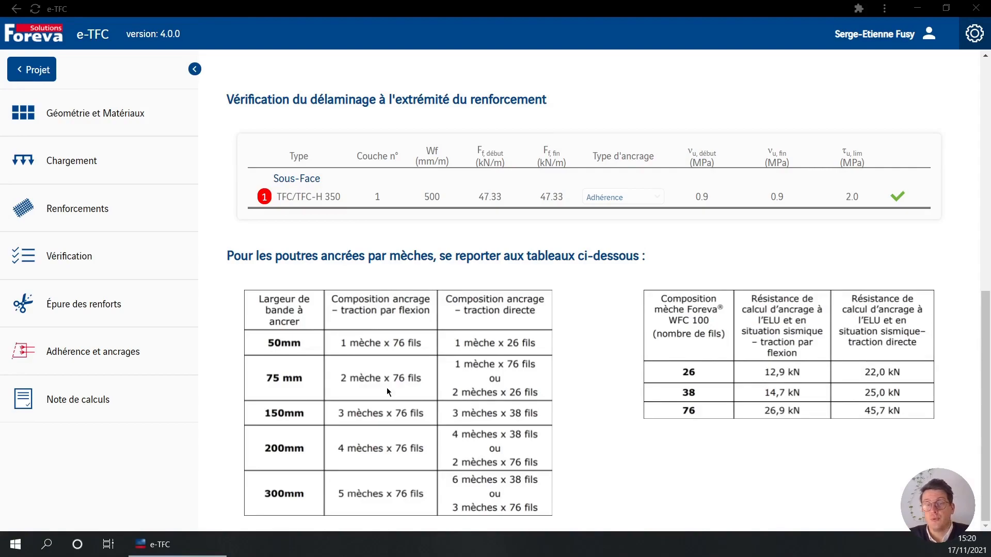
# - Open the calculation note and review its cover page, including the project, element name, reinforcement title, edition date and author
pyautogui.click(97, 411)
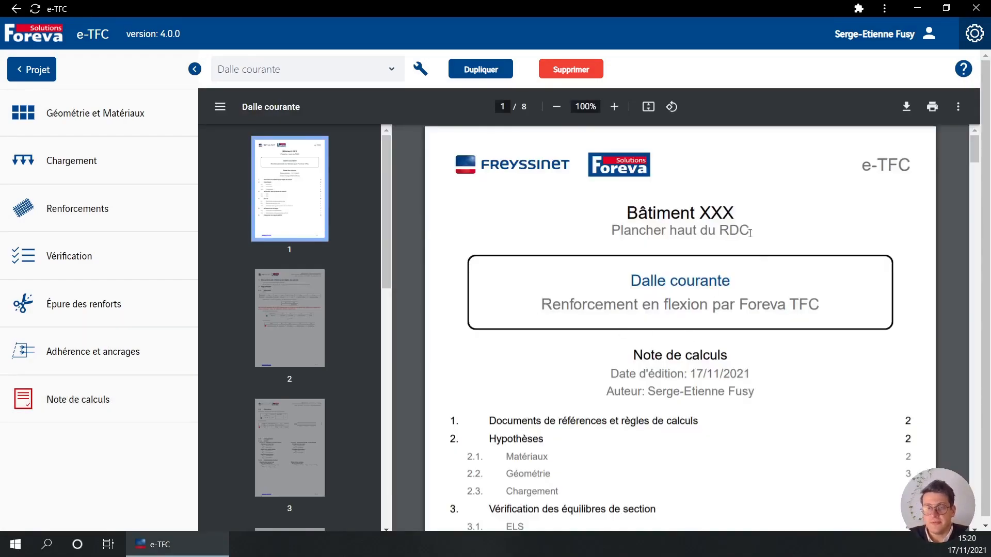
pyautogui.moveTo(628, 216); pyautogui.dragTo(751, 232)
pyautogui.click(621, 255)
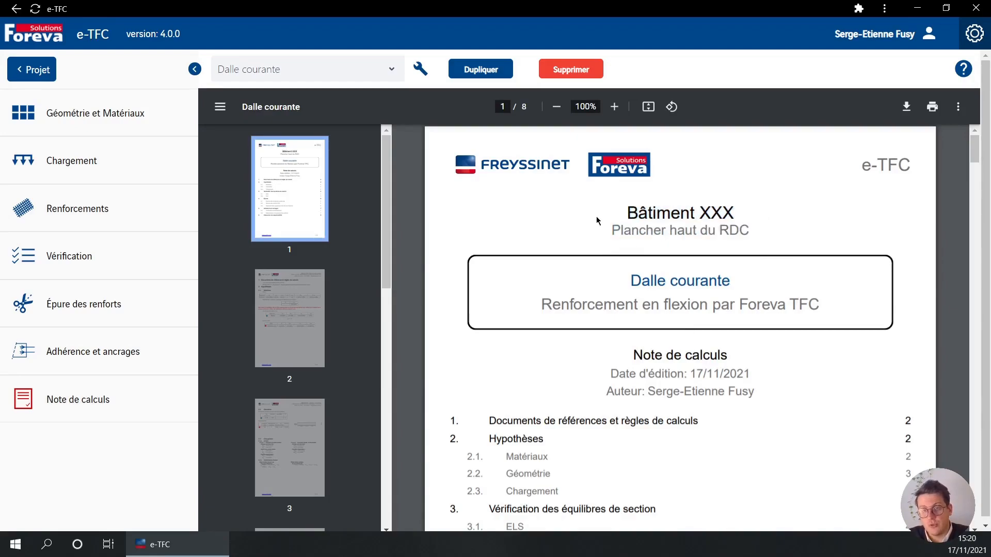
pyautogui.moveTo(628, 282); pyautogui.dragTo(737, 278)
pyautogui.click(581, 330)
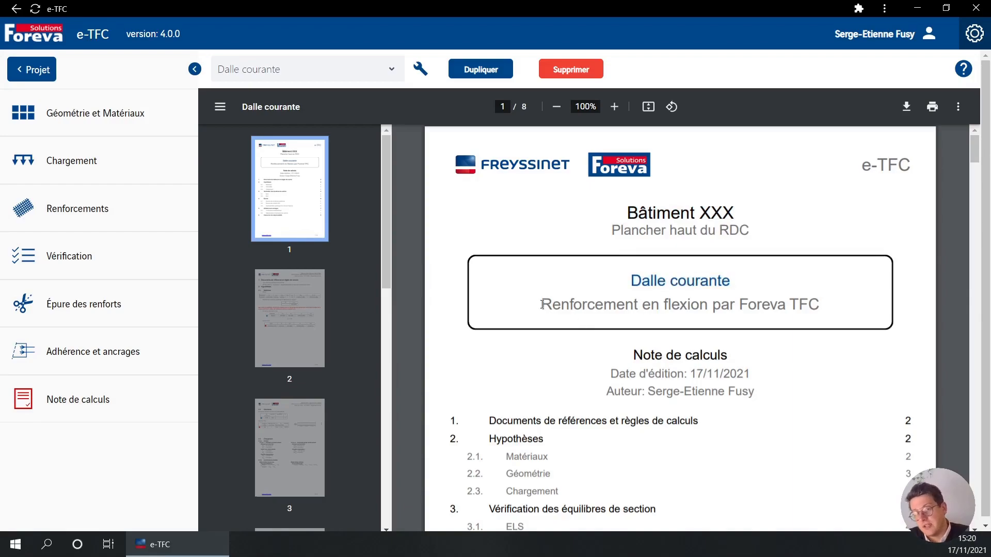
pyautogui.moveTo(542, 305); pyautogui.dragTo(829, 308)
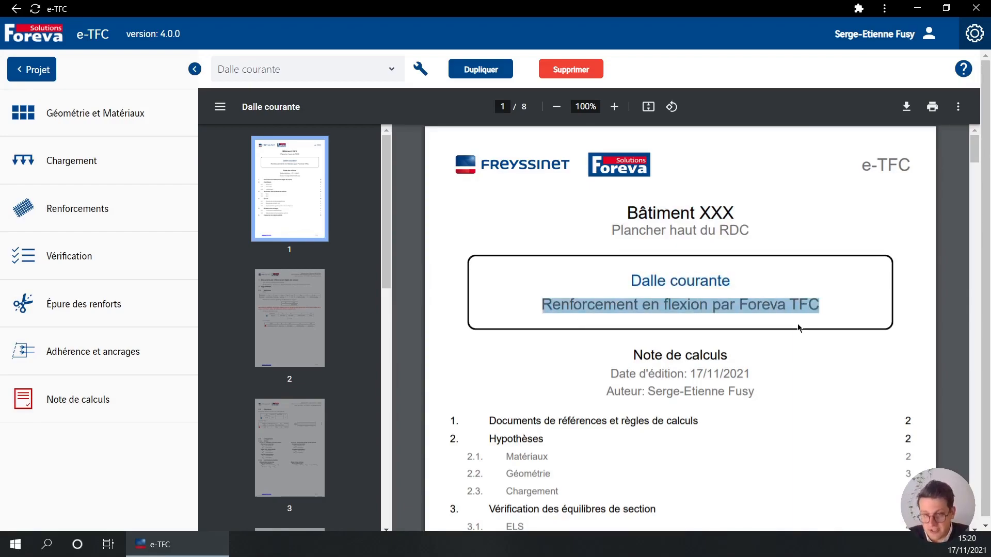
pyautogui.click(705, 352)
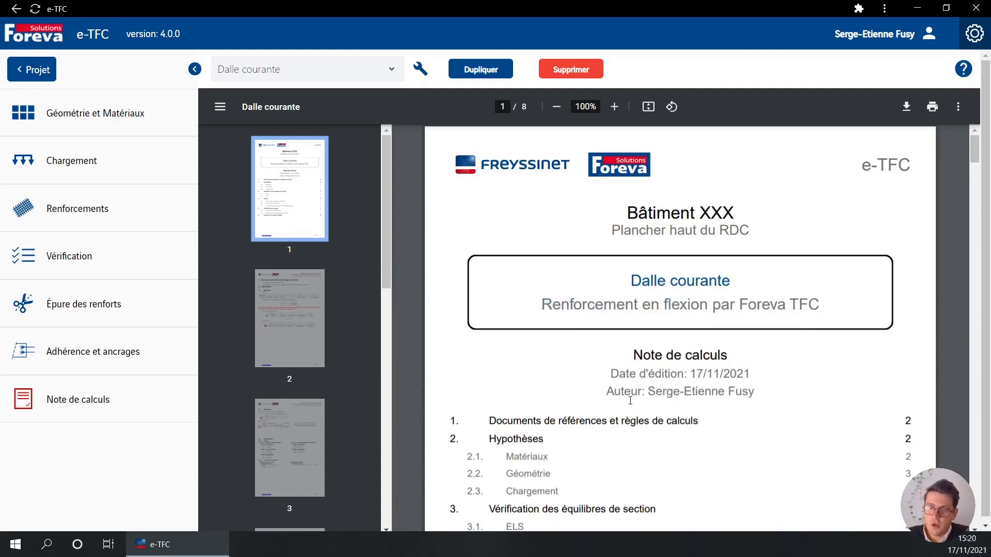
pyautogui.moveTo(640, 351); pyautogui.dragTo(752, 350)
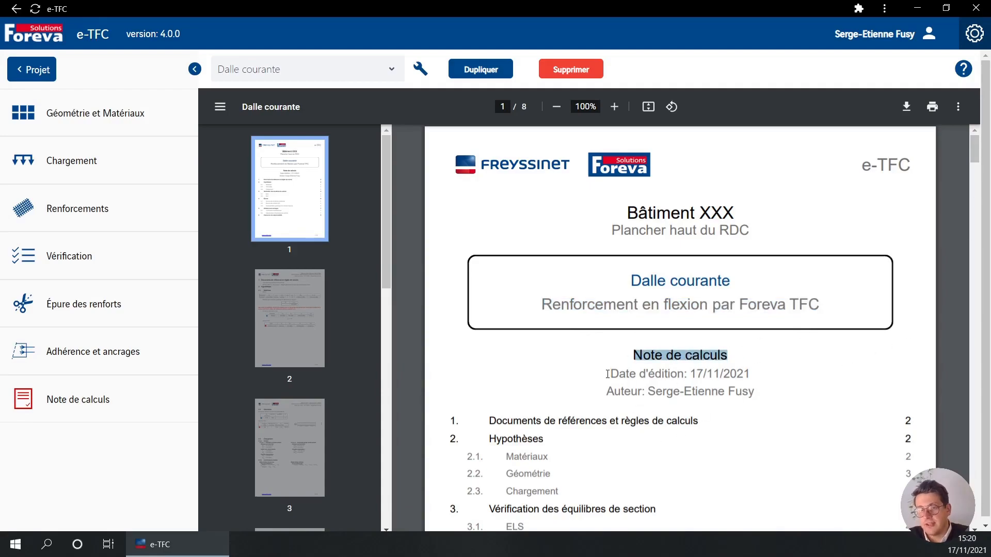
pyautogui.moveTo(608, 374); pyautogui.dragTo(751, 373)
pyautogui.moveTo(607, 392); pyautogui.dragTo(643, 391)
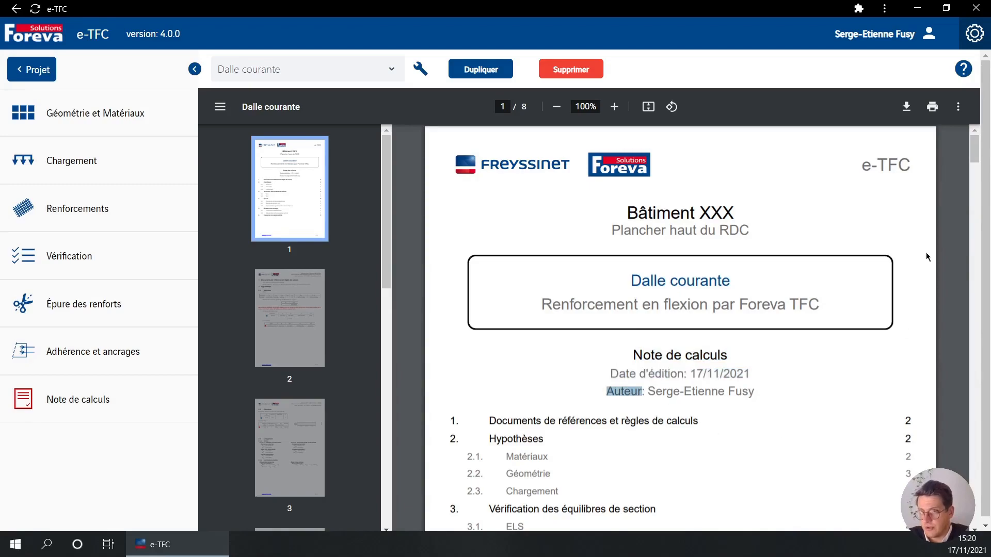
# - Review the calculation note's reference documents, material assumptions and section checks through the ELU Fondamental results
pyautogui.moveTo(977, 161); pyautogui.dragTo(983, 213)
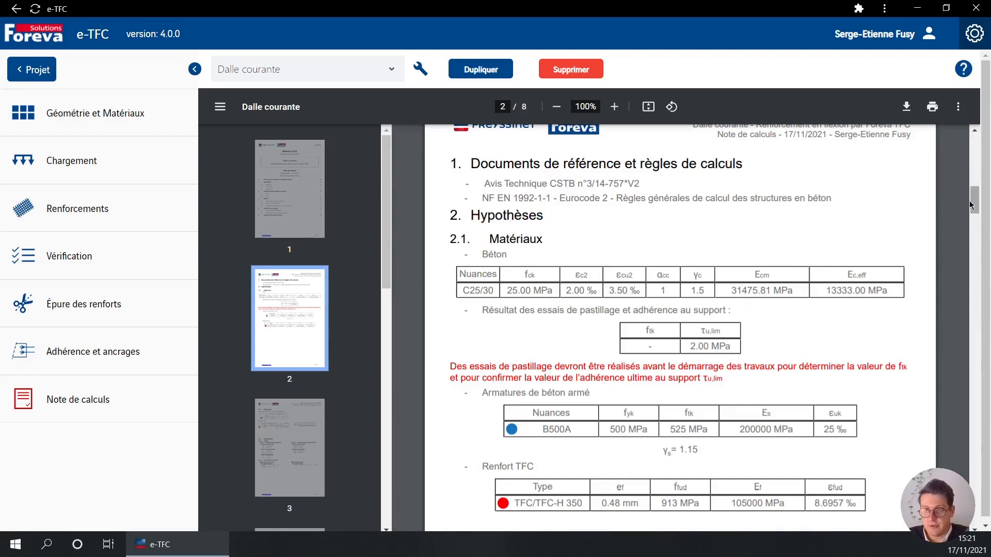
pyautogui.moveTo(973, 208); pyautogui.dragTo(971, 357)
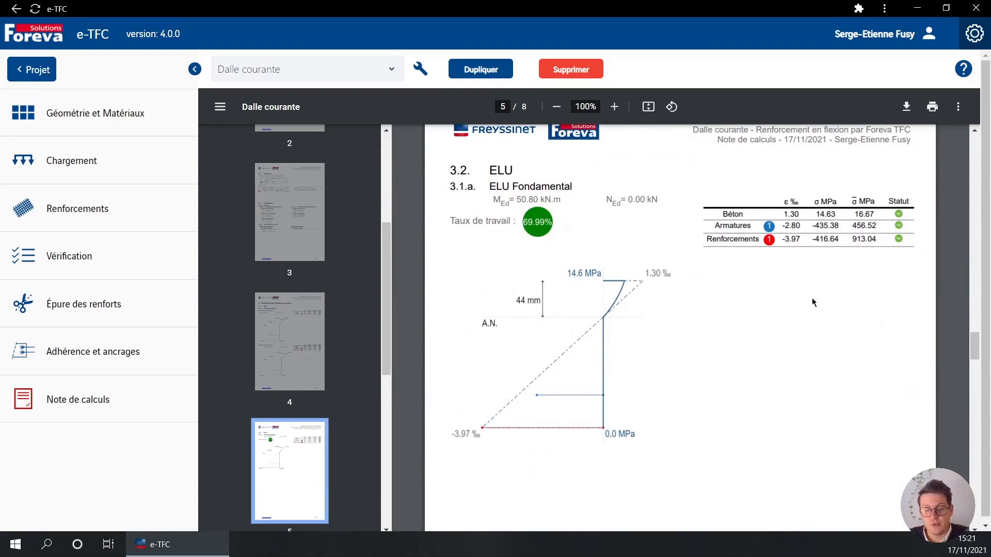